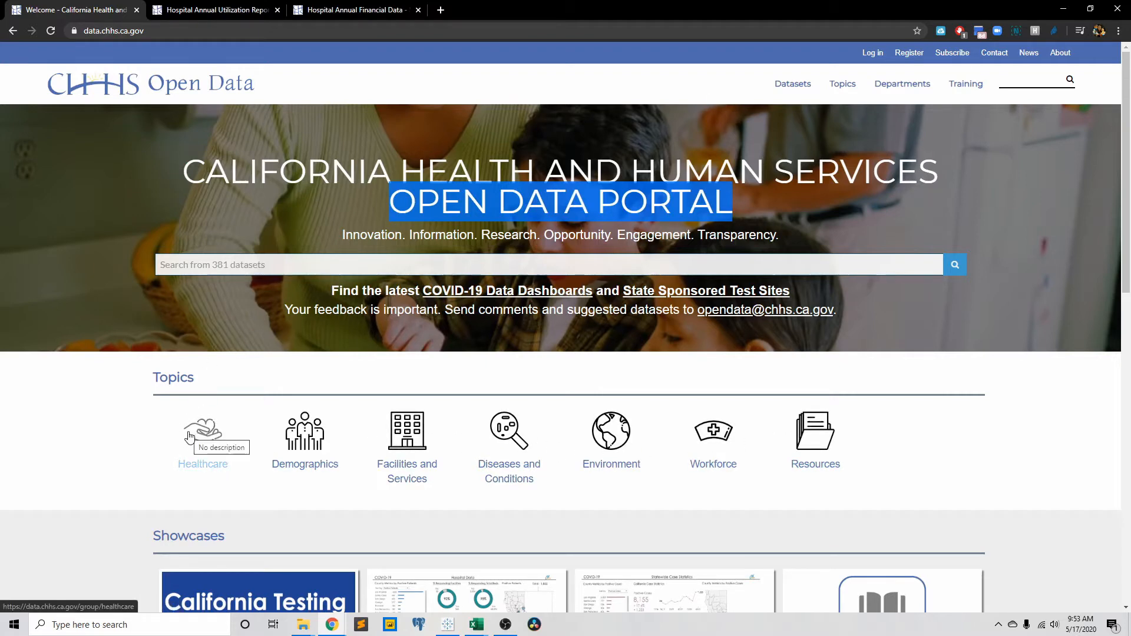
Examine the resources listed on the Hospital Annual Utilization Report and Hospital Annual Financial Data dataset pages.
click(203, 11)
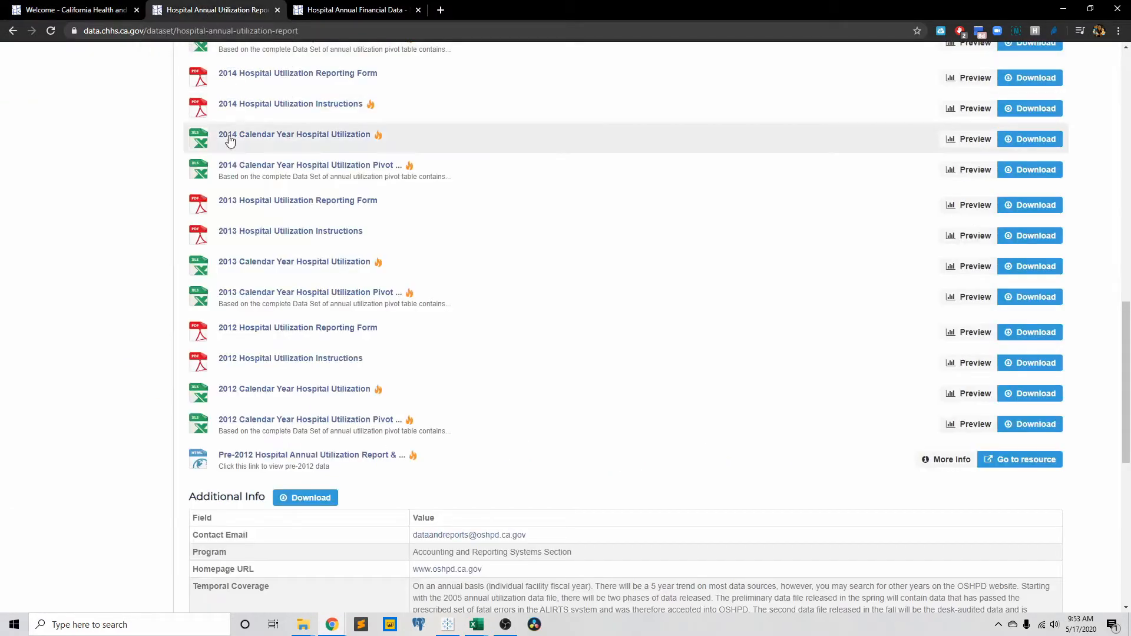
scroll(230, 141, up, 15)
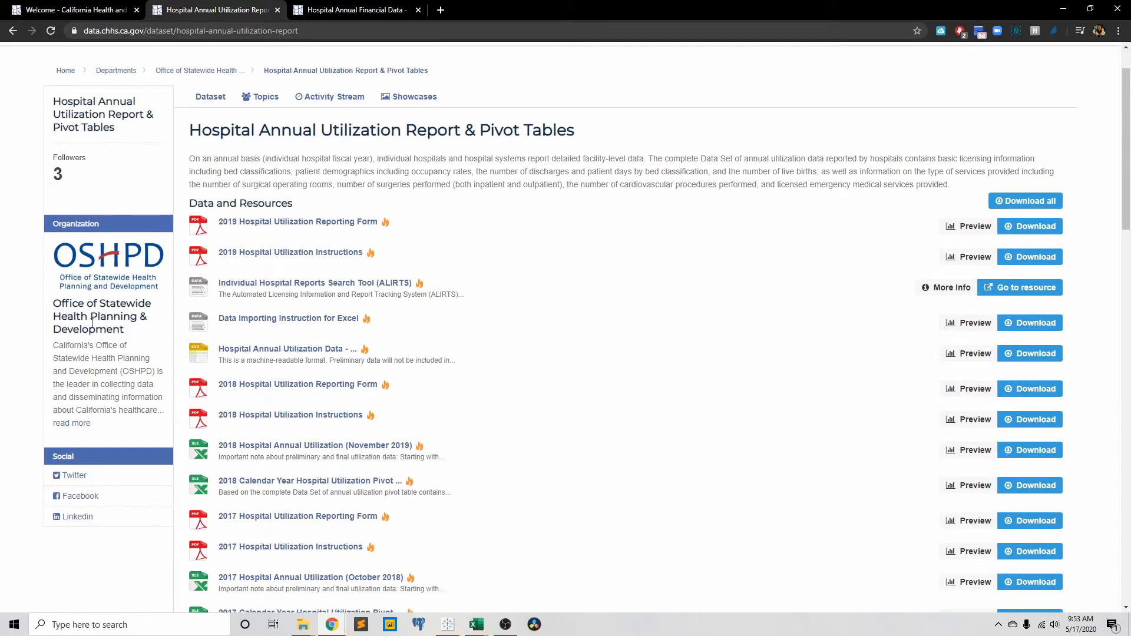
scroll(412, 262, down, 4)
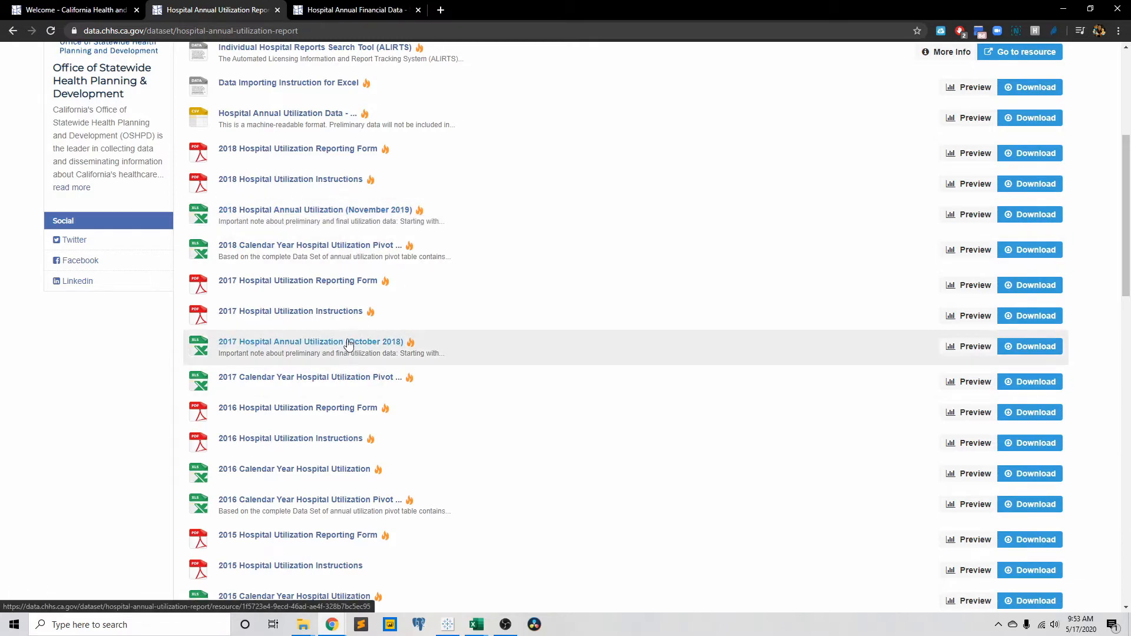
click(339, 10)
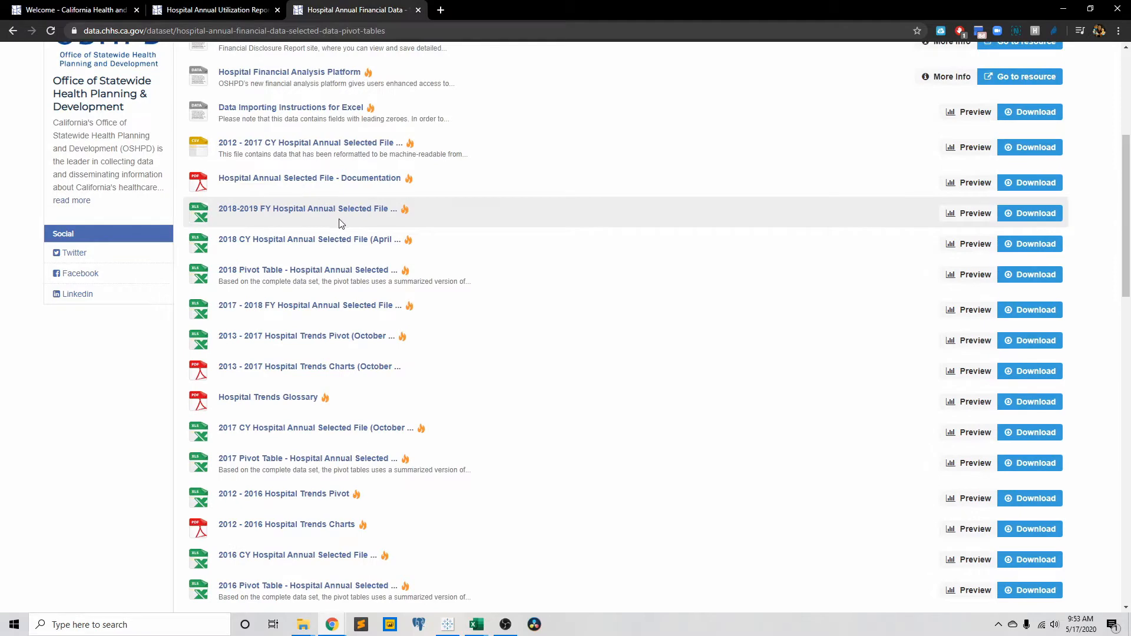
click(233, 7)
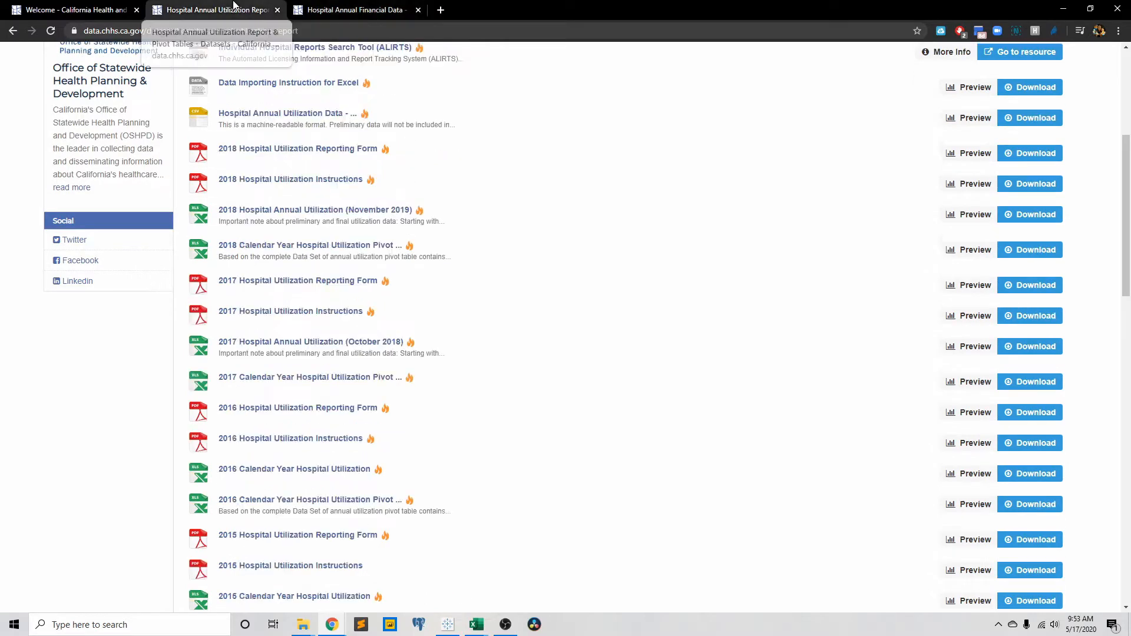
scroll(324, 186, up, 3)
scroll(321, 218, down, 4)
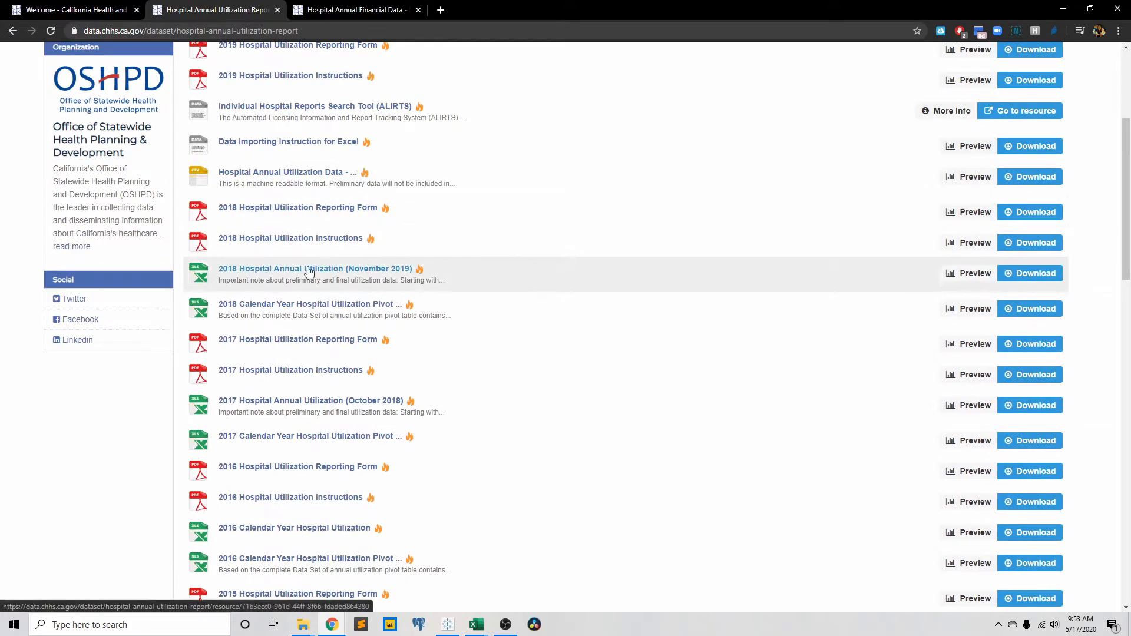
scroll(353, 282, down, 3)
scroll(358, 287, down, 5)
scroll(366, 286, up, 6)
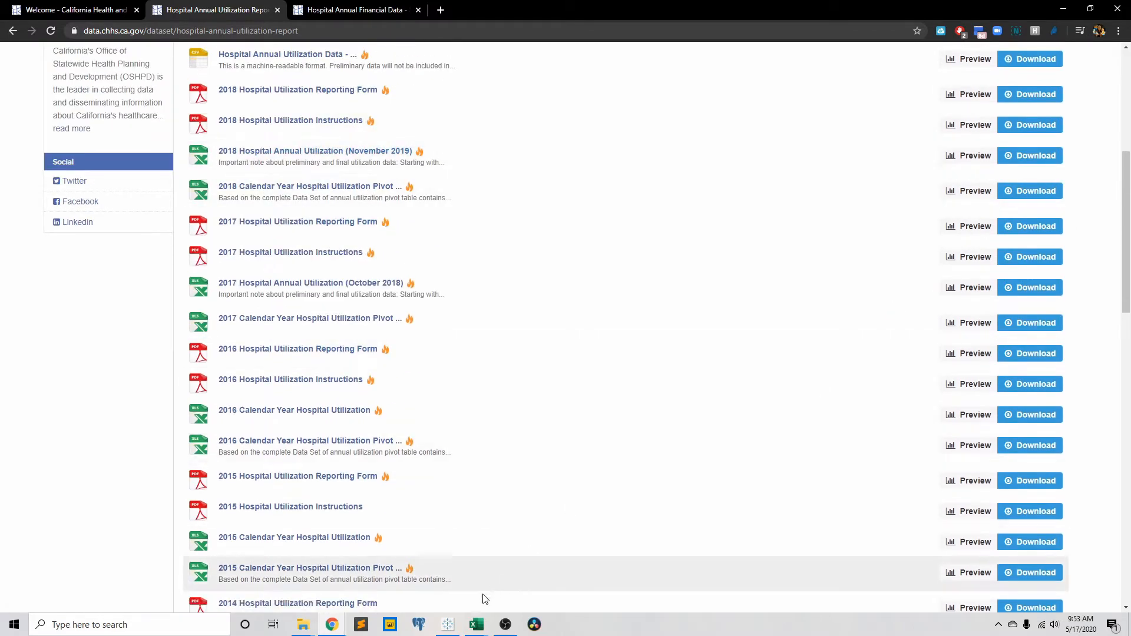
Switch to Excel and review the hadr-17-18.xlsx and hosp18_util_data_final.xlsx workbooks.
click(478, 625)
click(442, 589)
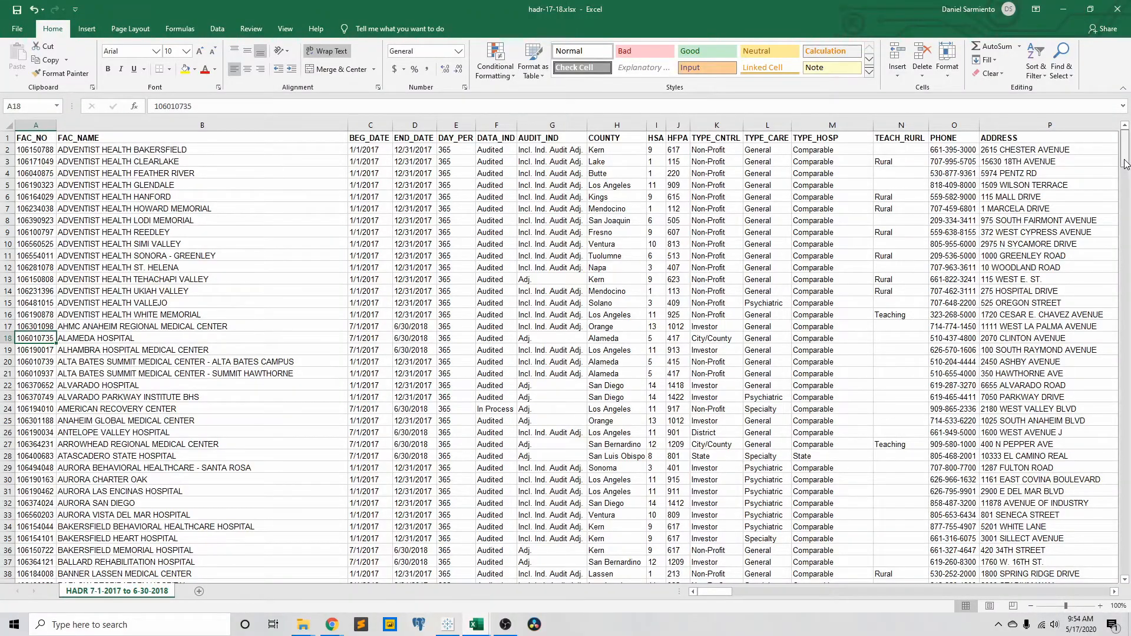
drag(1126, 168, 1125, 141)
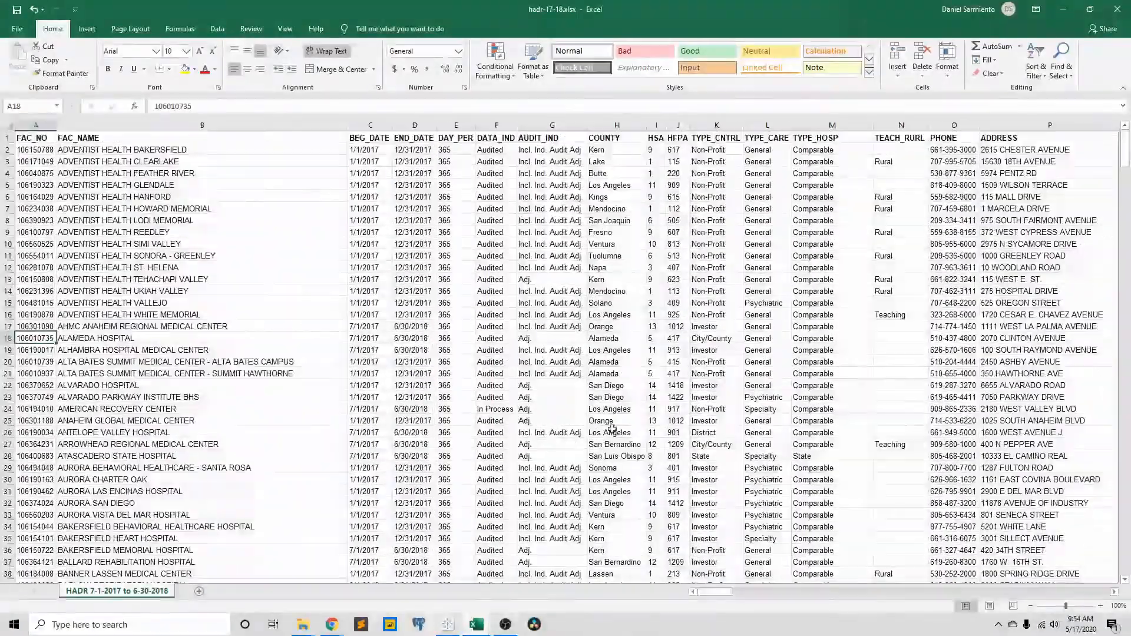
mouse_move(480, 627)
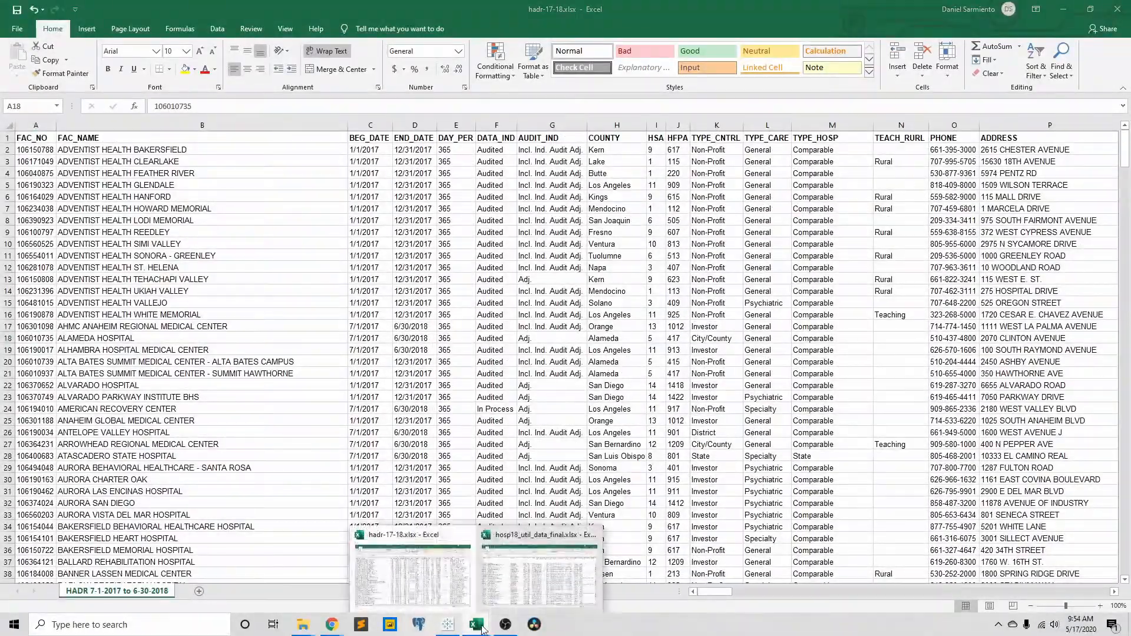
click(523, 588)
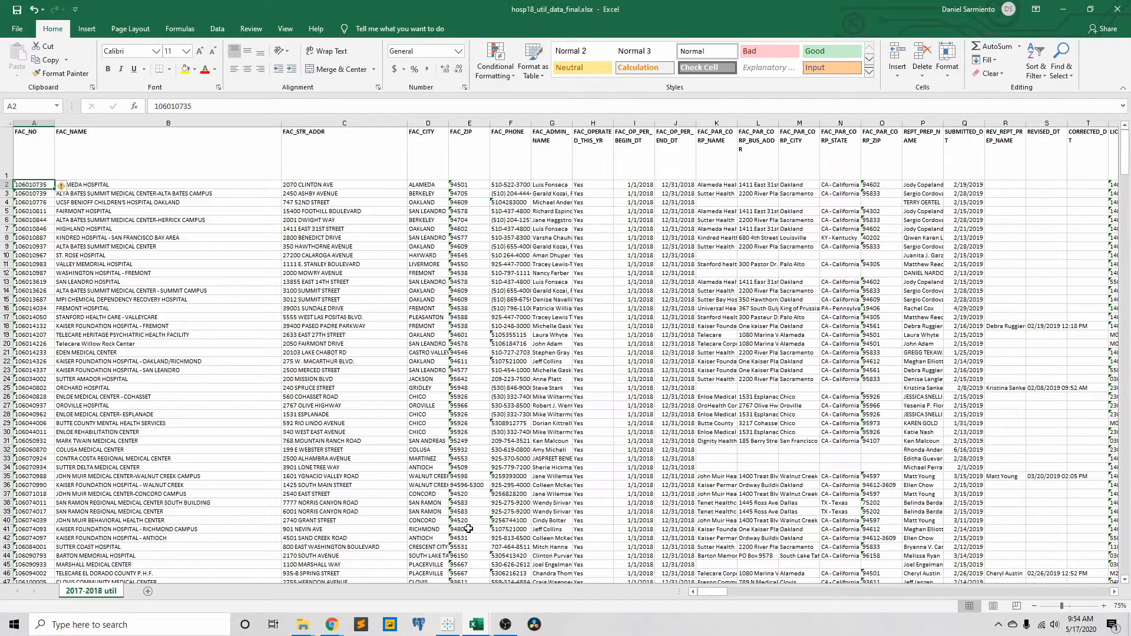
Switch to Tableau and connect to the Excel workbook hadr-17-18.xlsx in the healthcare folder.
click(449, 626)
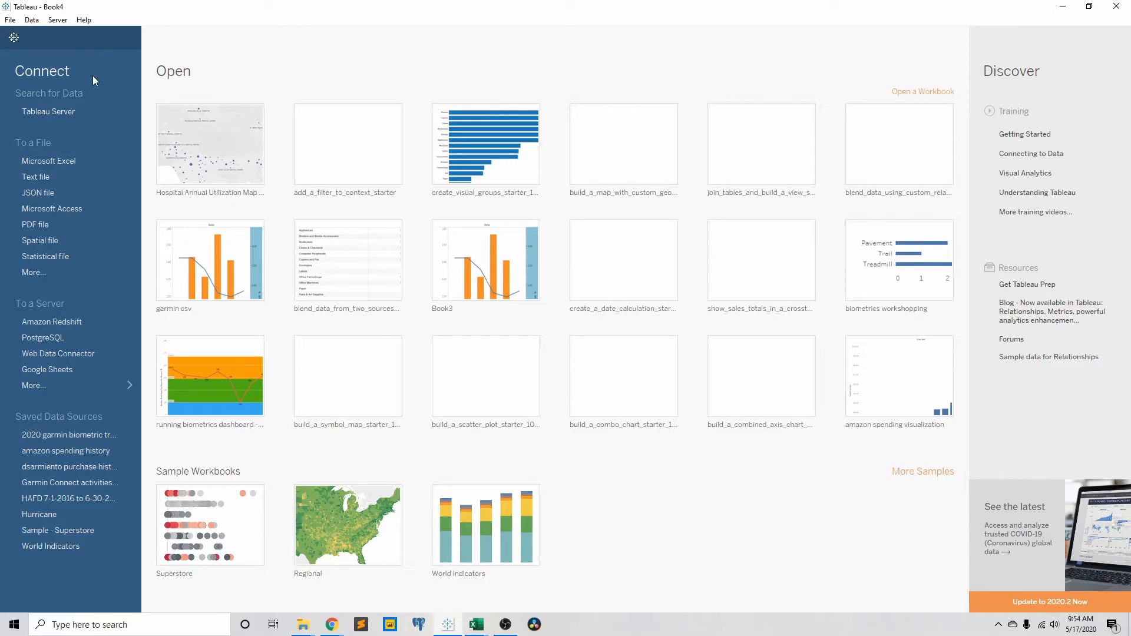
click(57, 160)
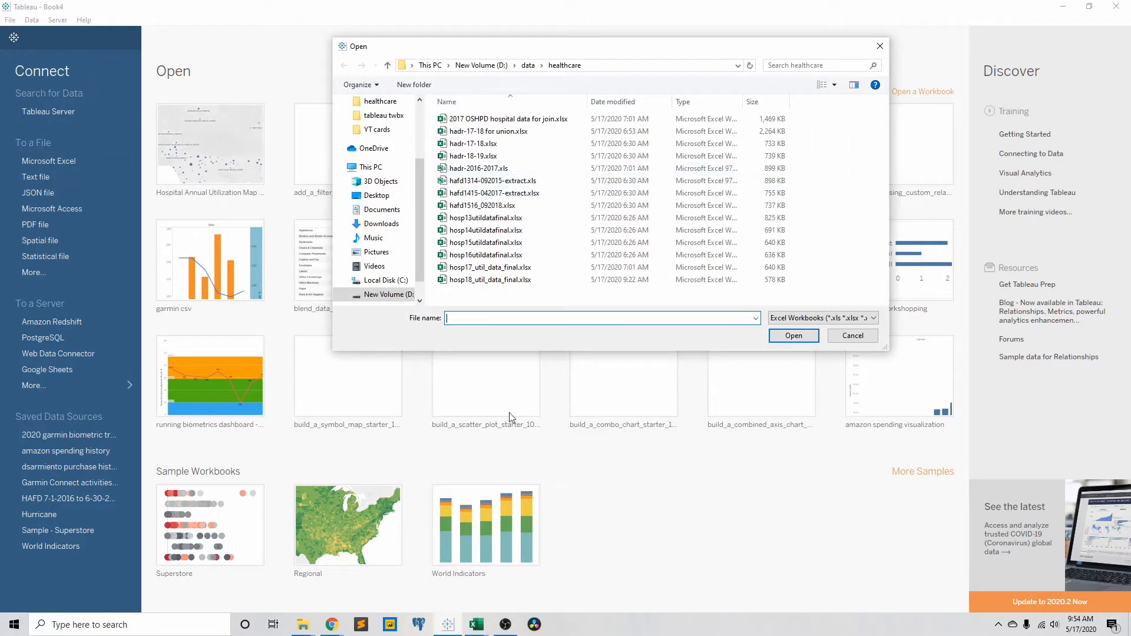
mouse_move(476, 626)
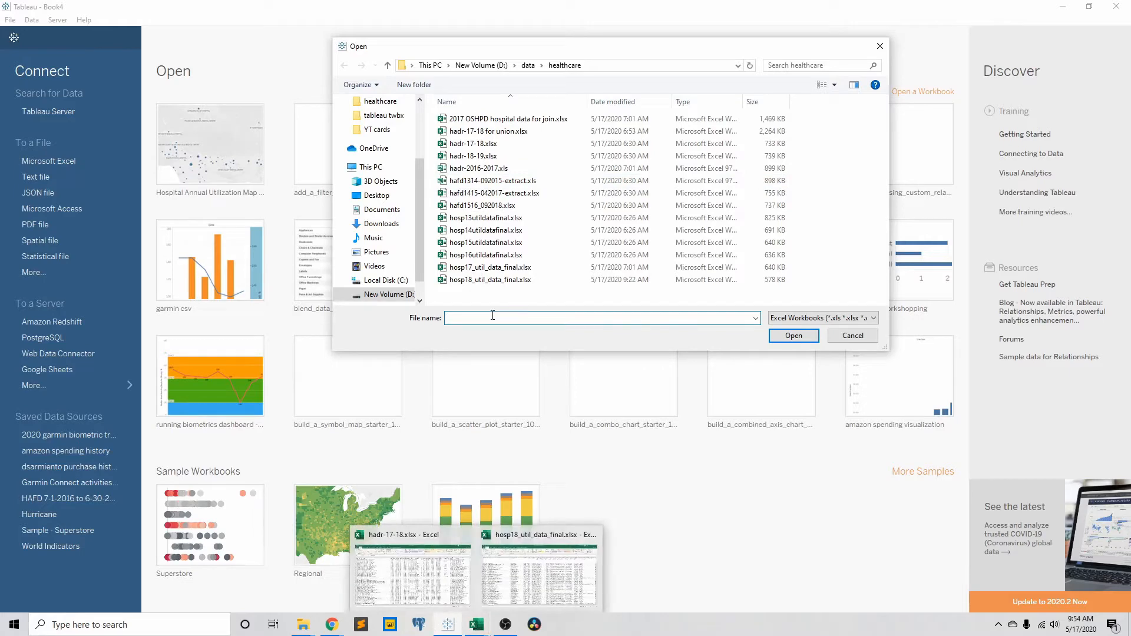
click(477, 144)
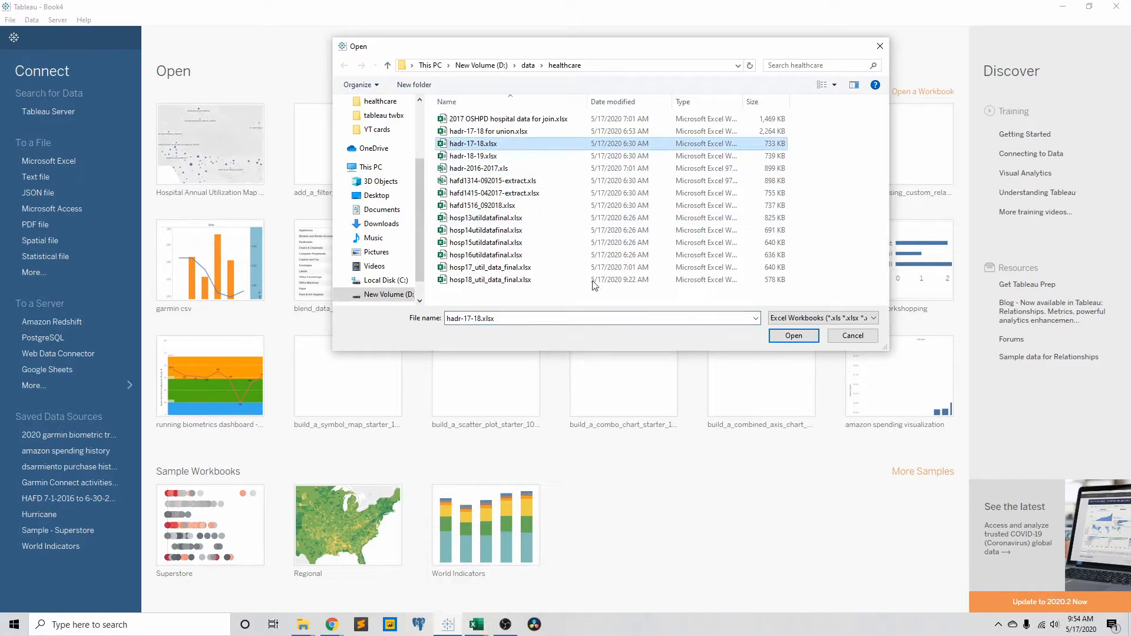
click(796, 335)
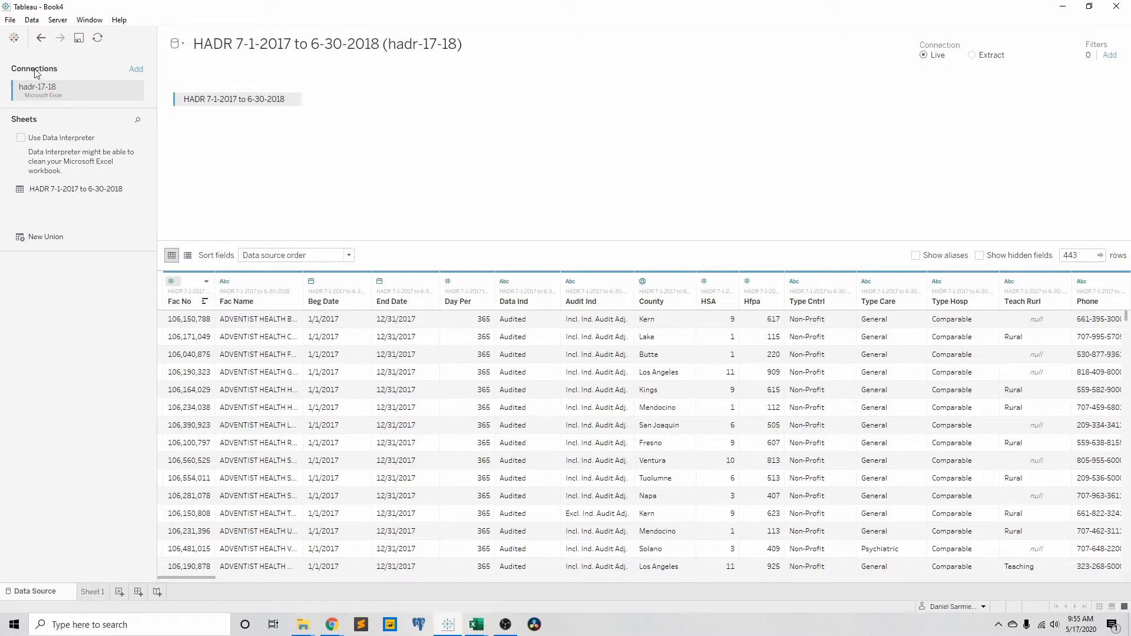
Rename the hadr-17-18 connection as "hospital finance 2017 2018".
right_click(67, 87)
click(115, 116)
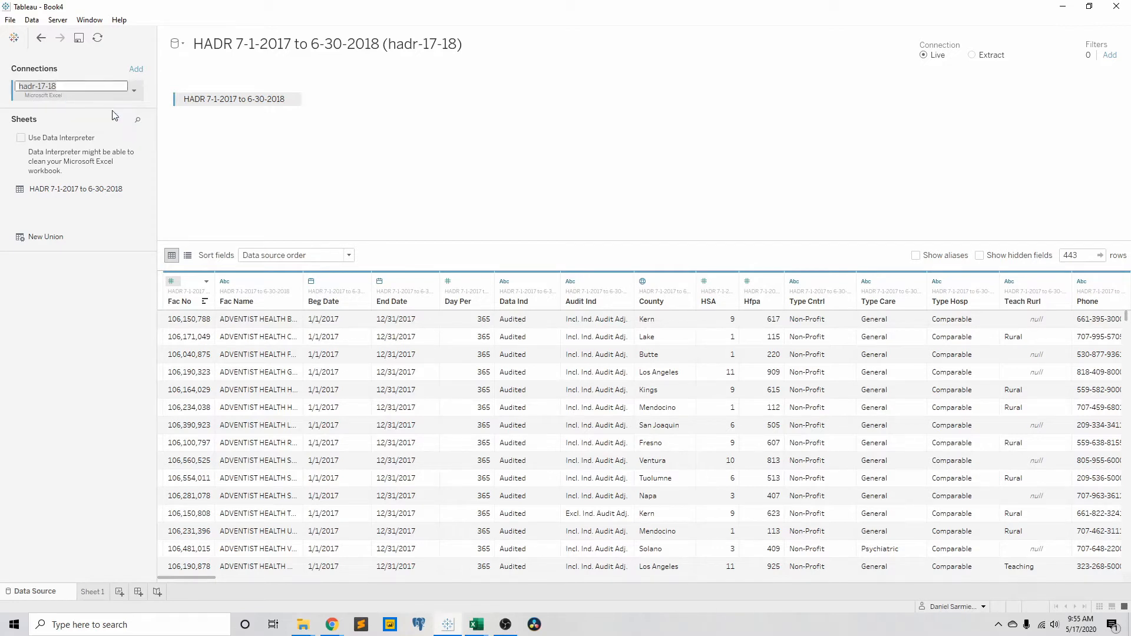
key(ctrl+a)
text(hos)
key(Return)
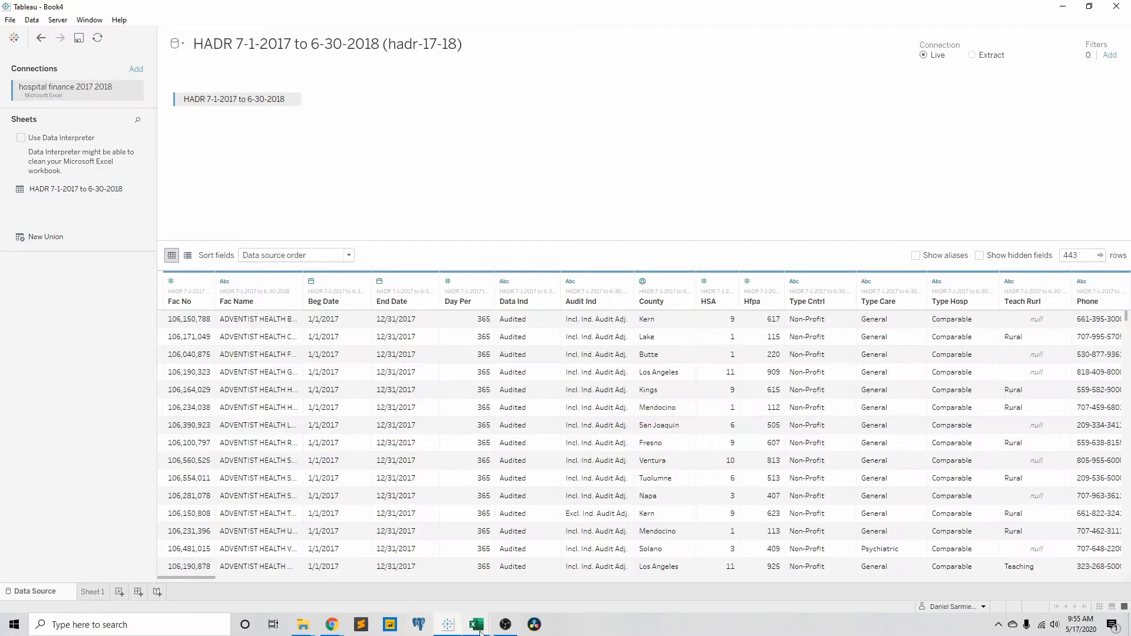
Check the hosp18_util_data_final.xlsx workbook in Excel and return to Tableau.
mouse_move(480, 630)
click(517, 595)
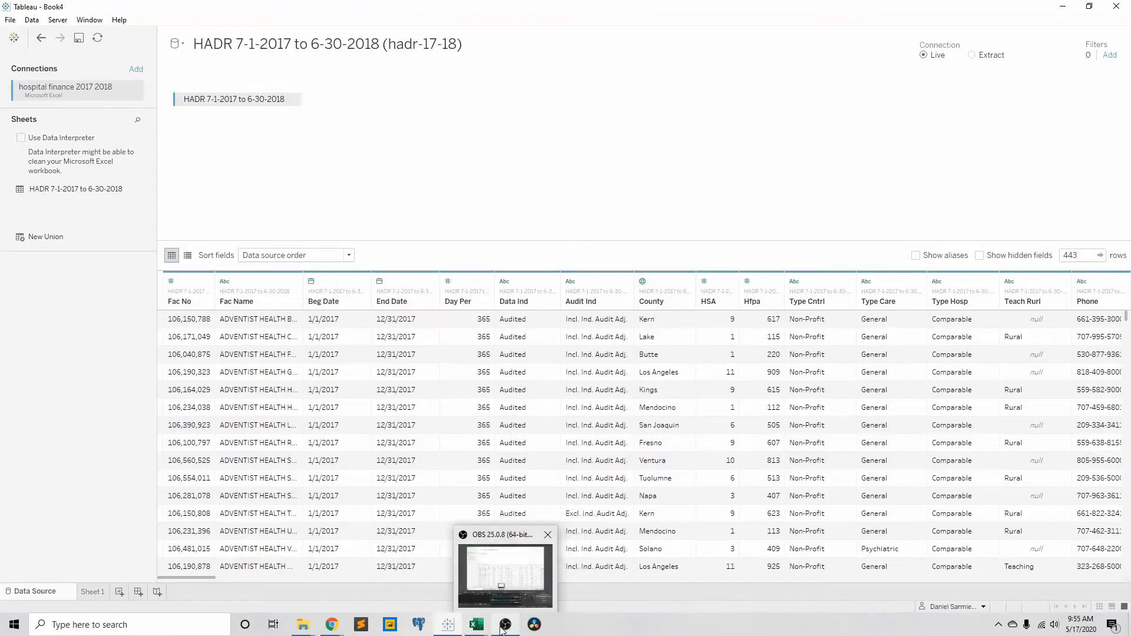
mouse_move(477, 626)
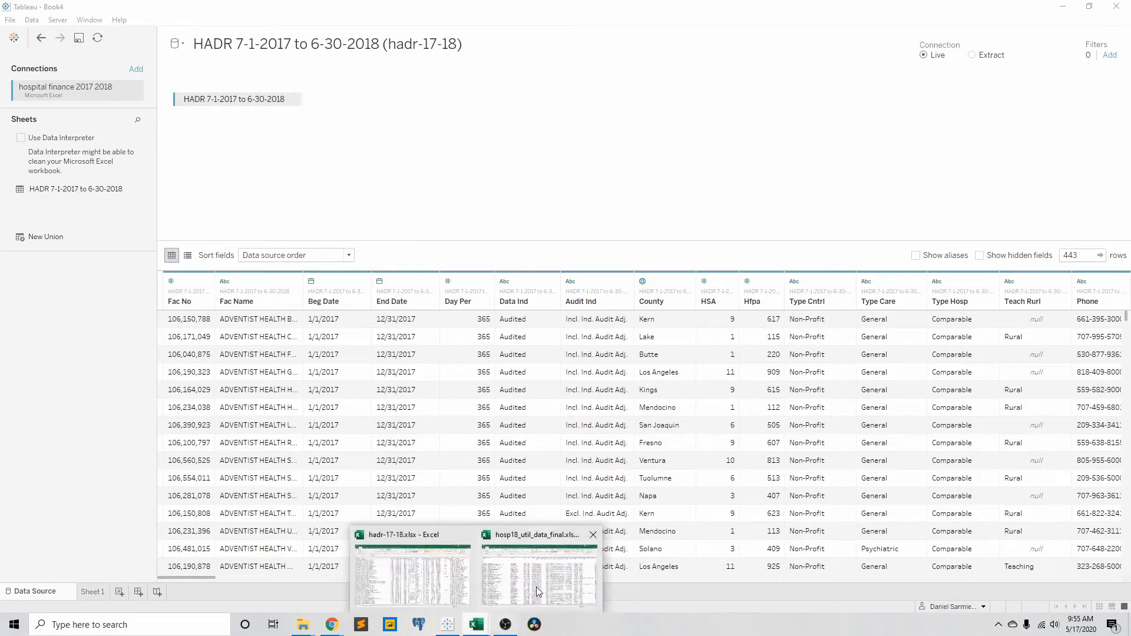
mouse_move(537, 591)
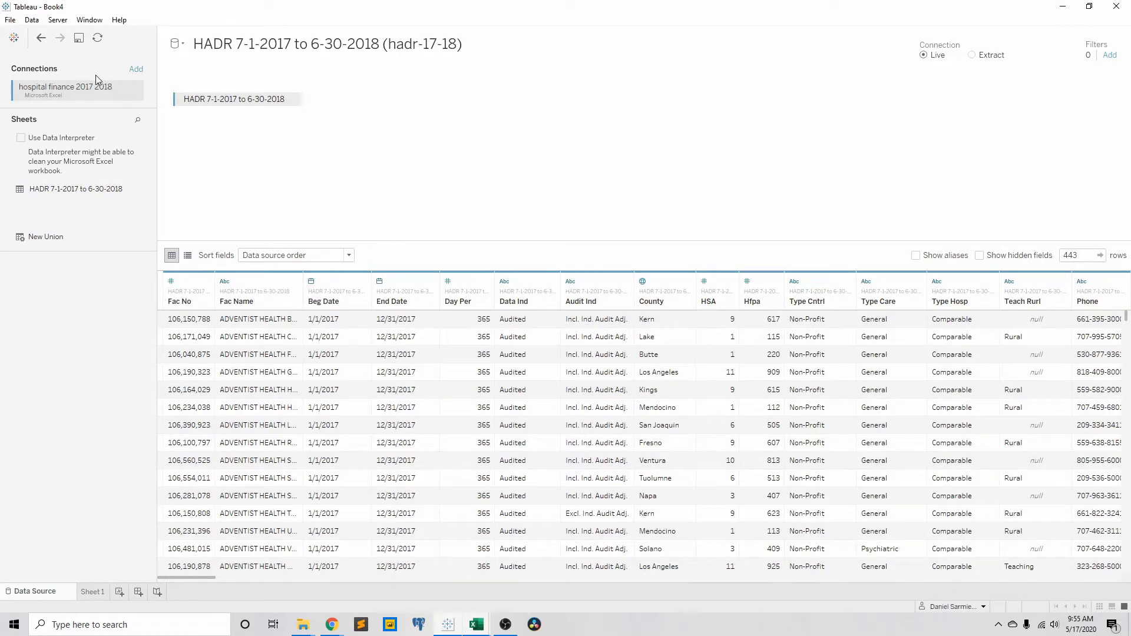
Try adding hosp18_util_data_final.xlsx as a second Excel connection within the current data source, browse its columns, and undo the addition.
click(136, 70)
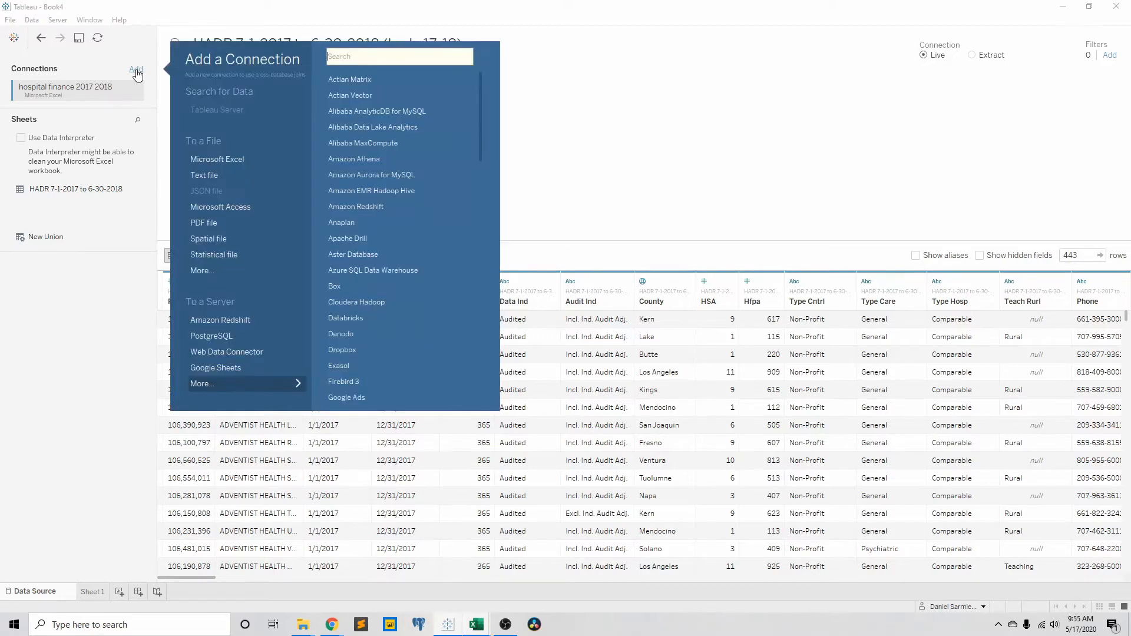
click(227, 159)
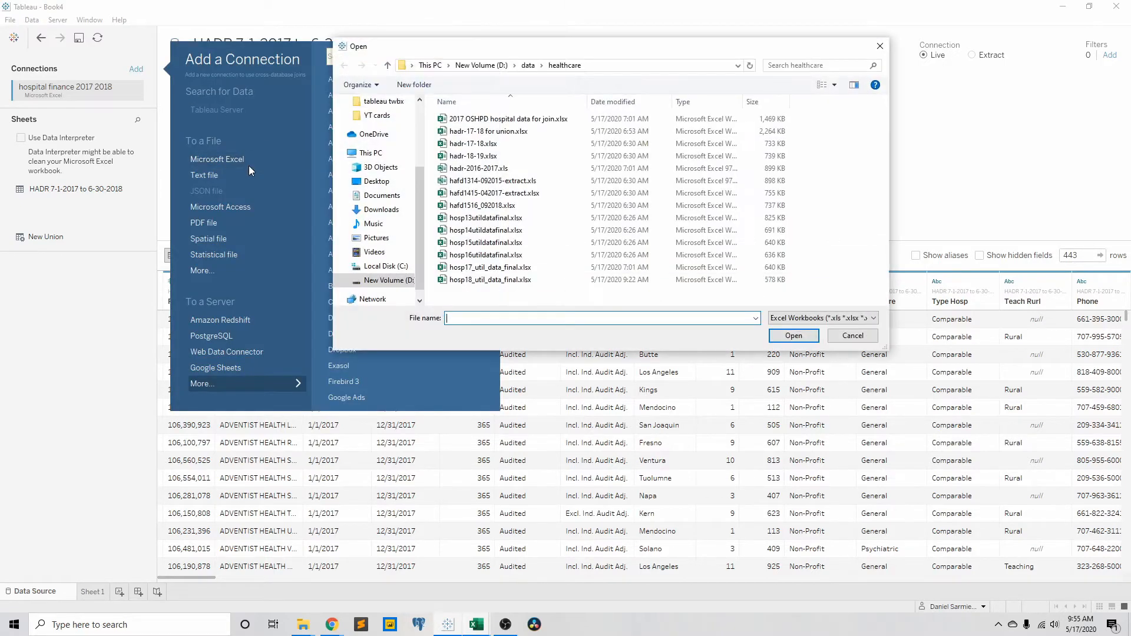
click(490, 279)
click(786, 334)
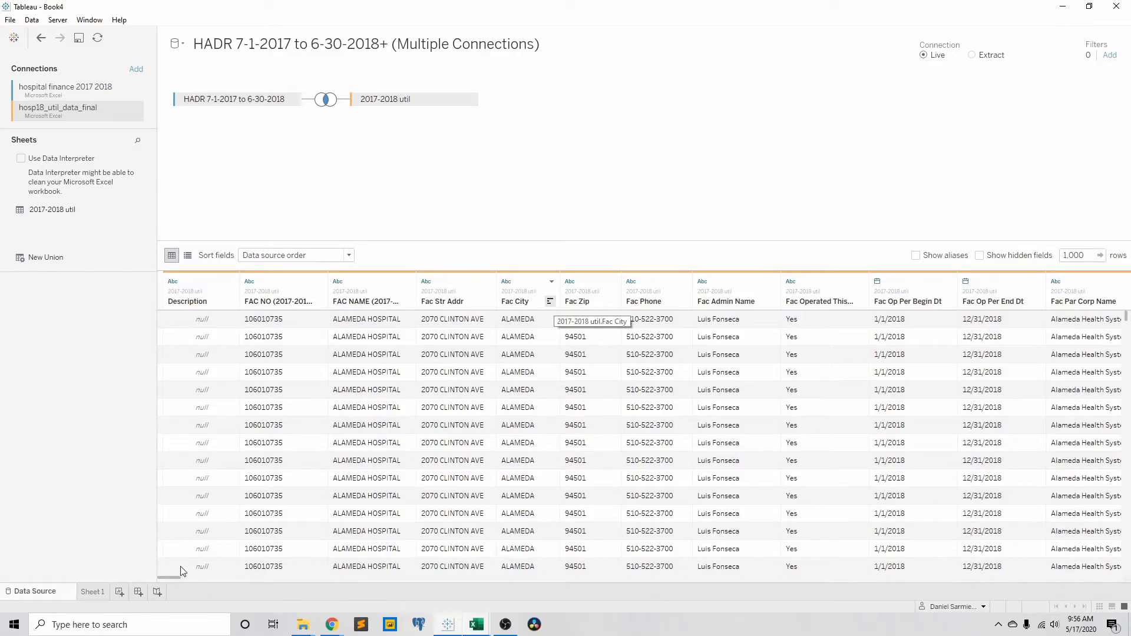
drag(176, 577, 244, 580)
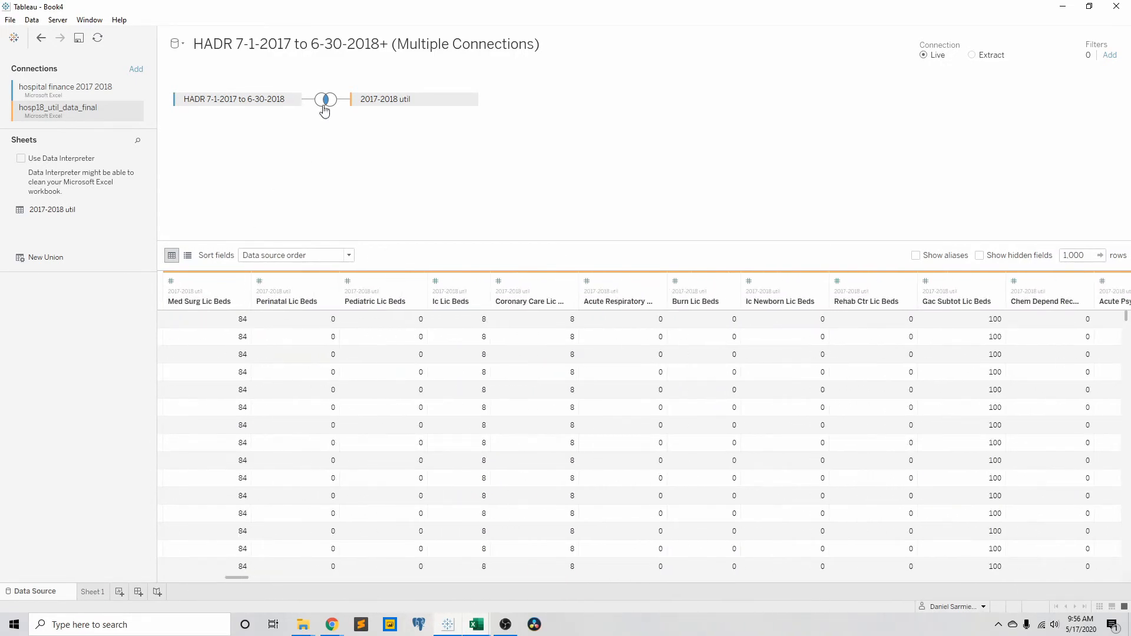
click(41, 39)
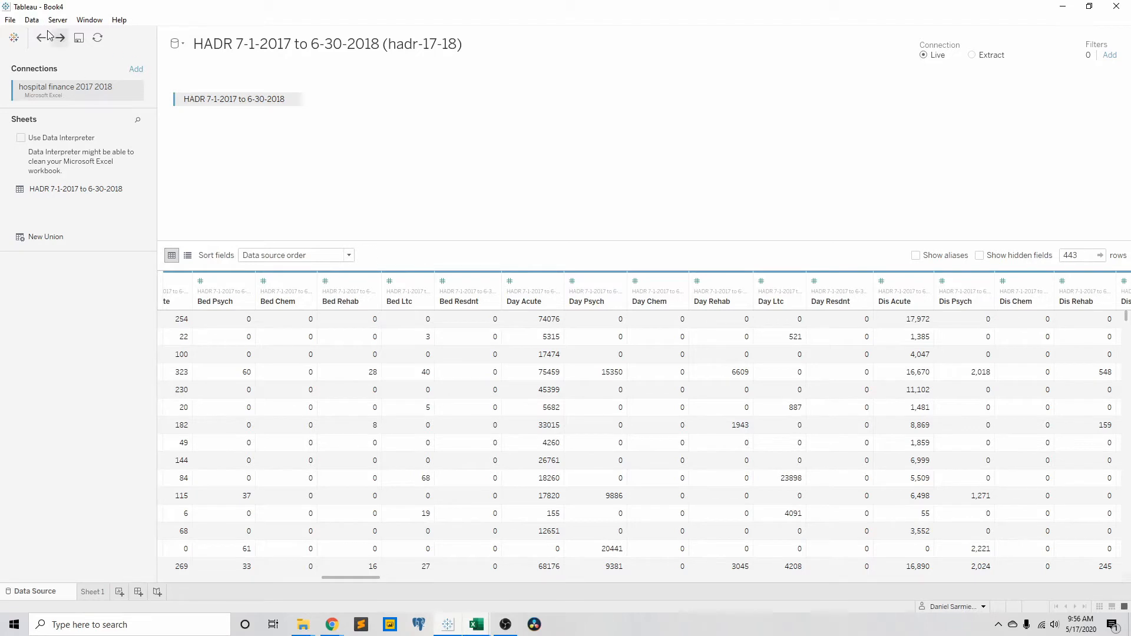
Add the Excel workbook hosp18_util_data_final.xlsx as a new, separate data source.
click(32, 22)
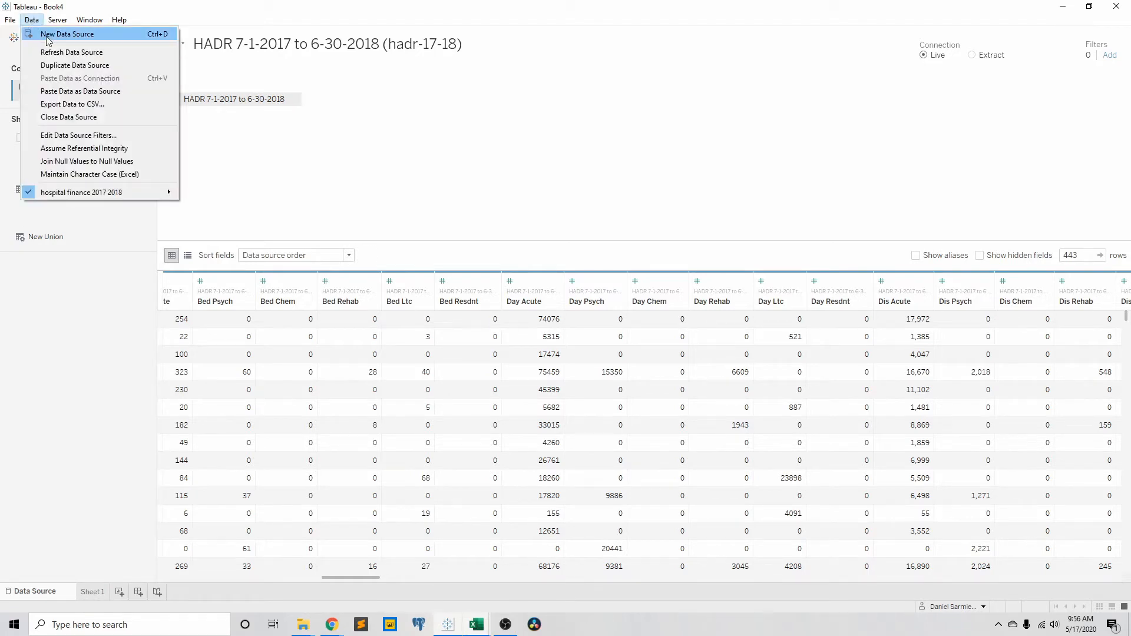
click(49, 36)
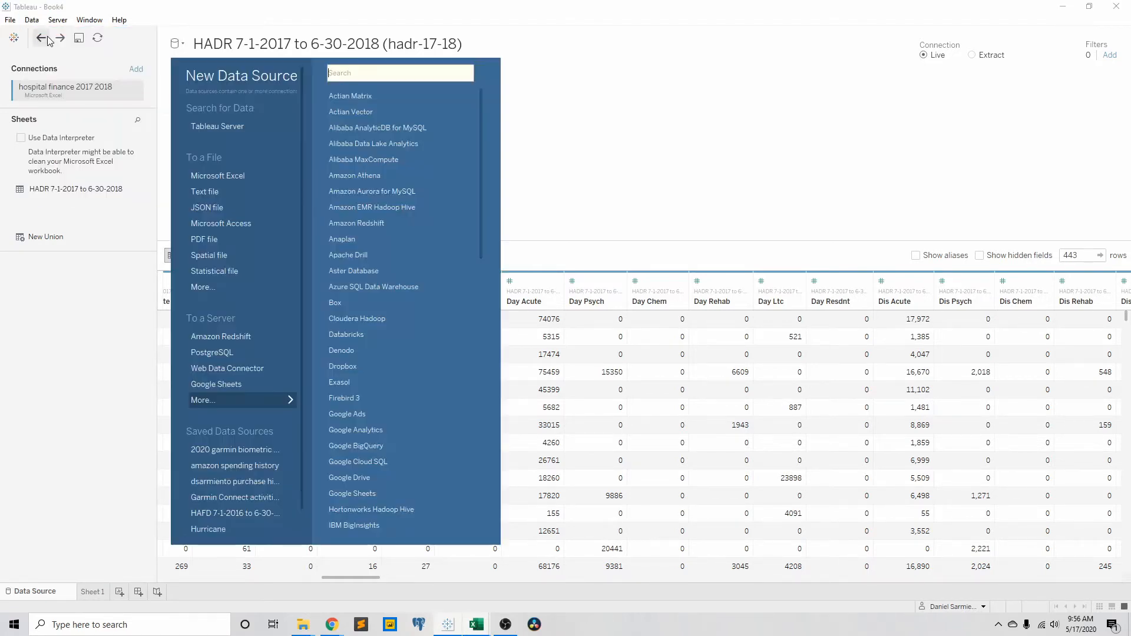
click(244, 174)
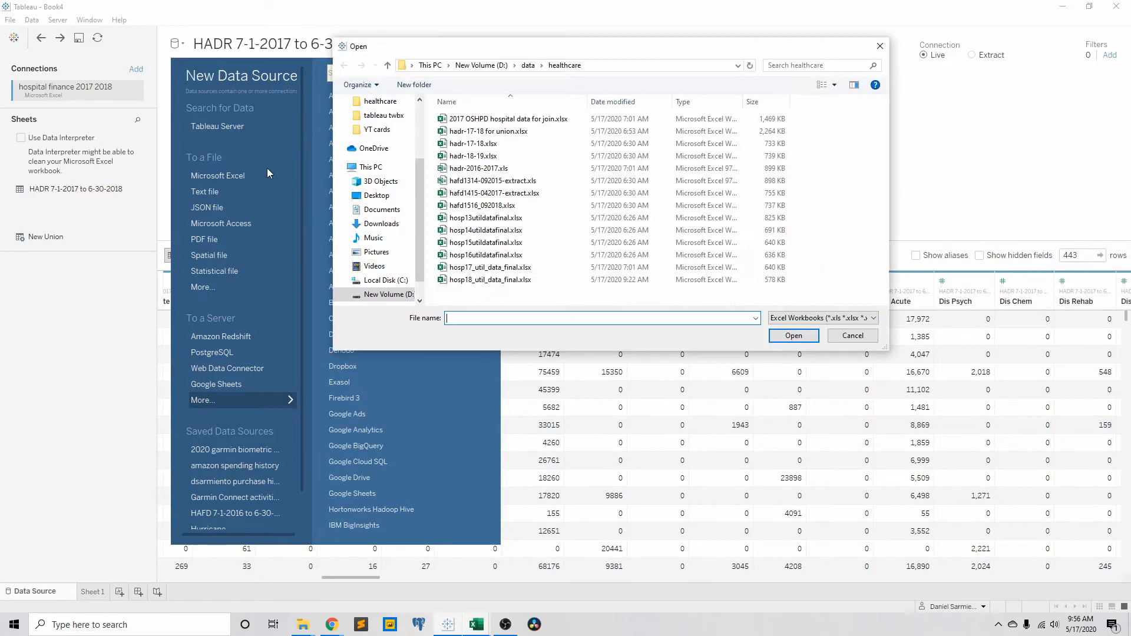
click(792, 338)
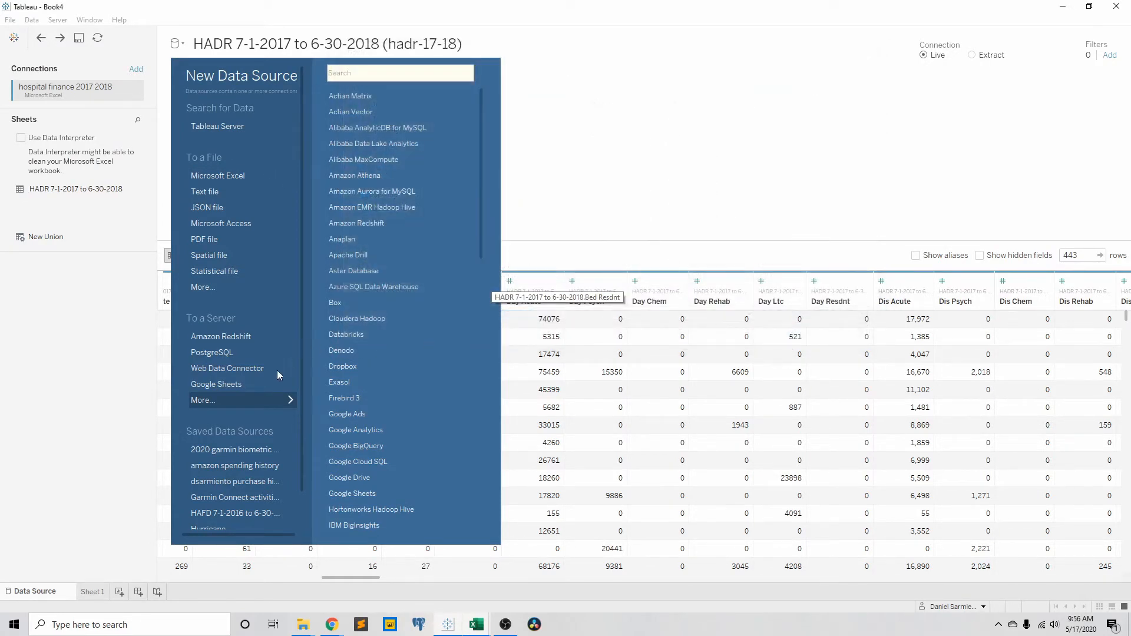
click(125, 377)
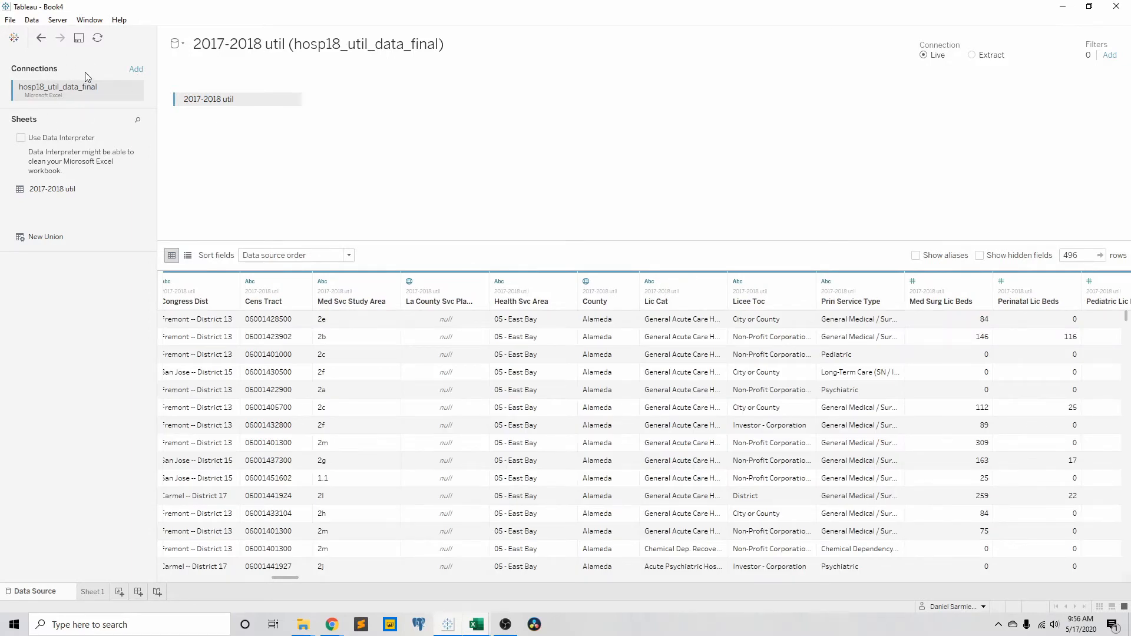
Open Sheet 1 and bring up the blend relationships between the utilization and HADR data sources.
click(93, 592)
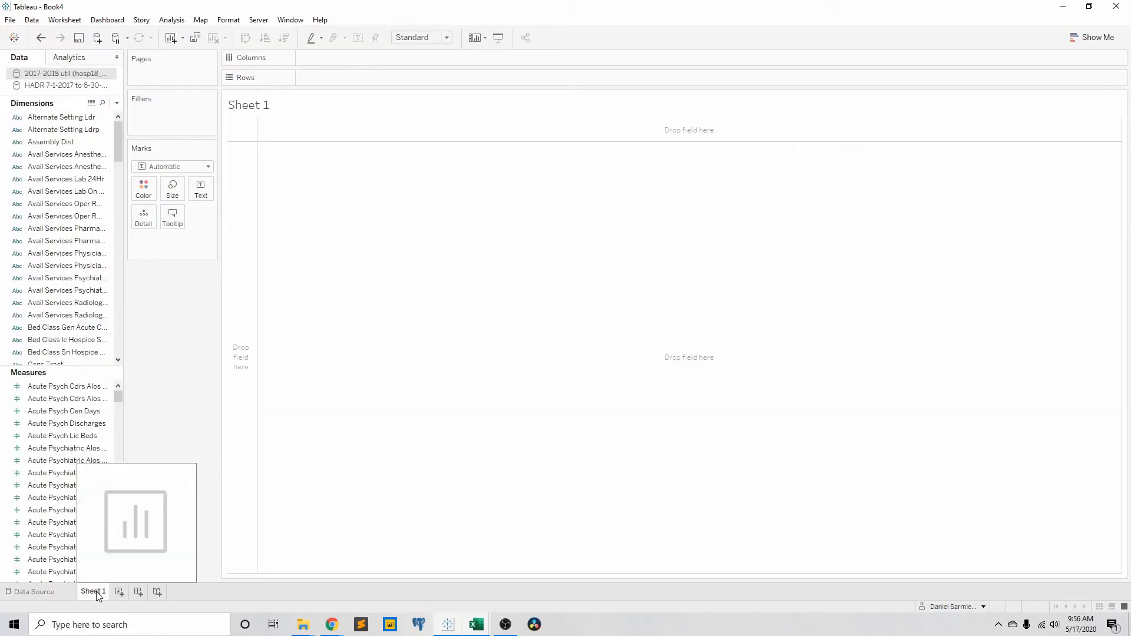
click(95, 572)
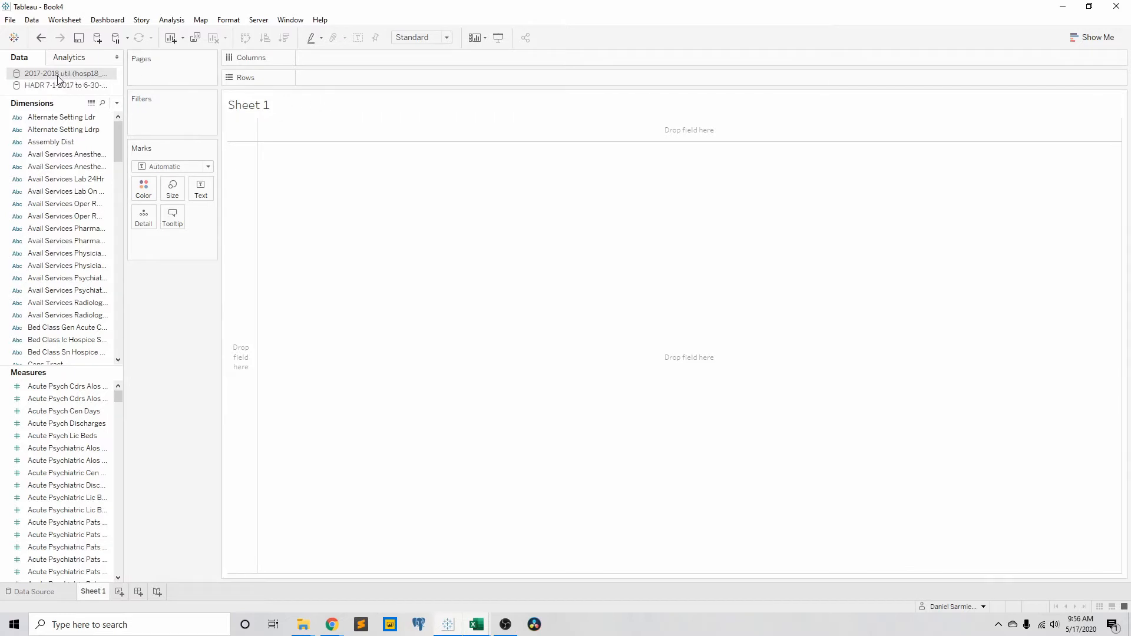
click(32, 22)
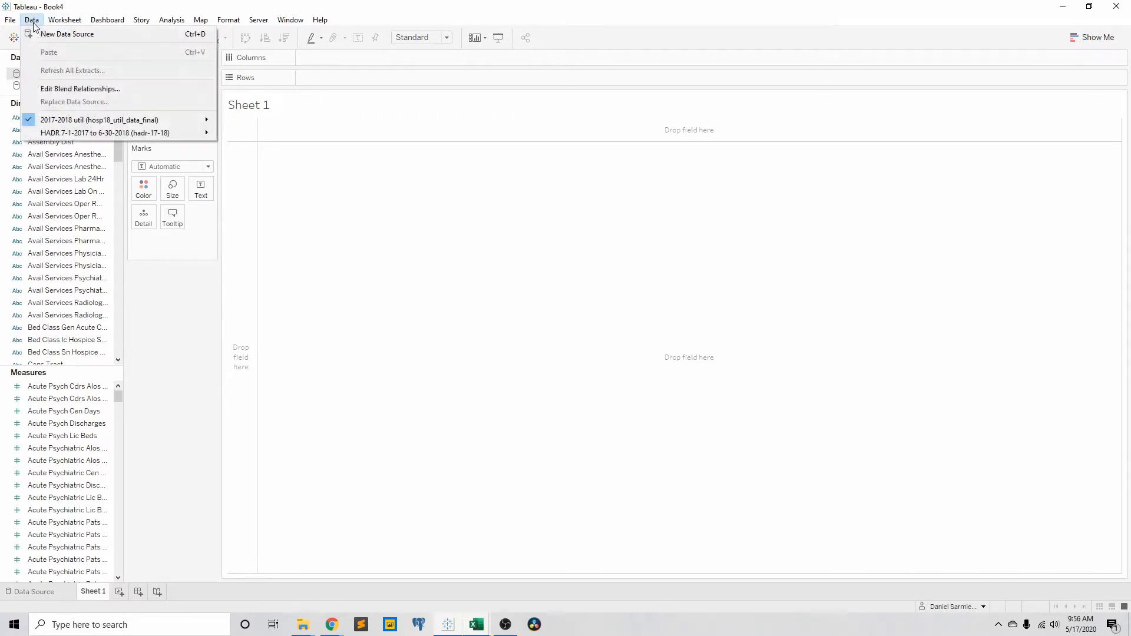
click(82, 89)
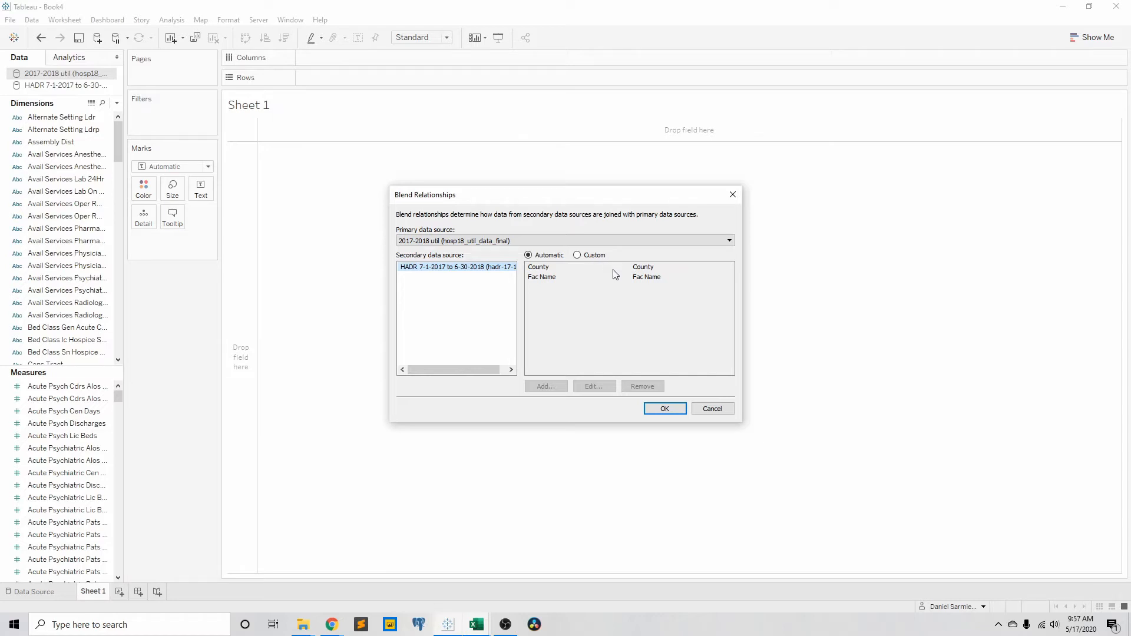
Try to add a custom blend mapping on Fac No with the utilization data as primary source, and close without saving.
click(577, 256)
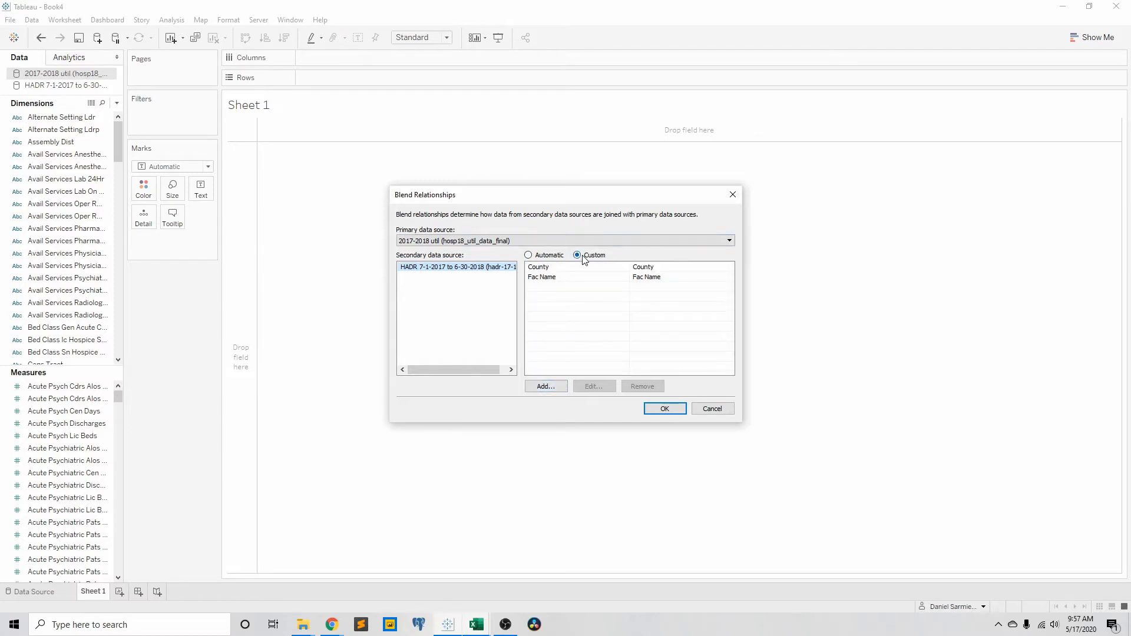
click(546, 386)
scroll(501, 339, down, 10)
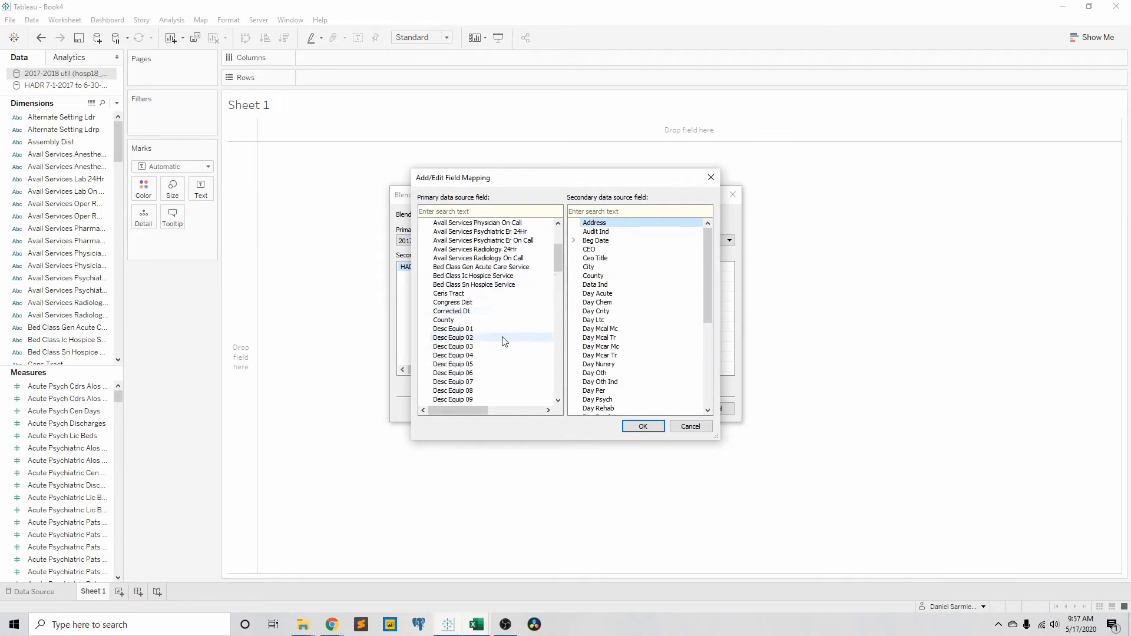
scroll(504, 339, down, 5)
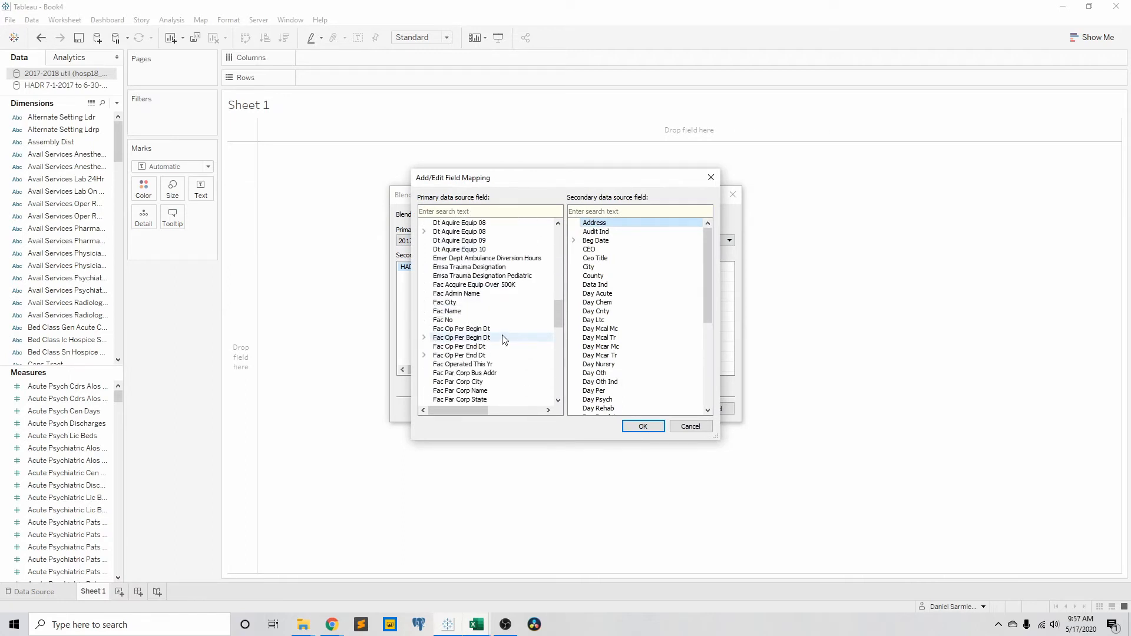
click(498, 321)
scroll(618, 324, down, 6)
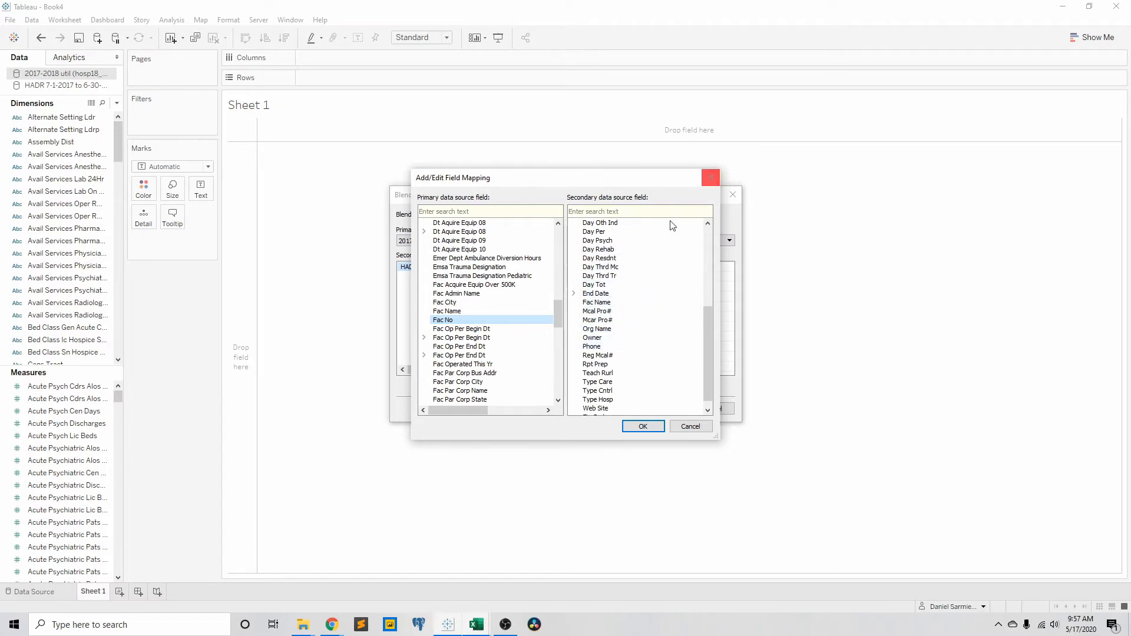
scroll(671, 289, up, 6)
click(711, 177)
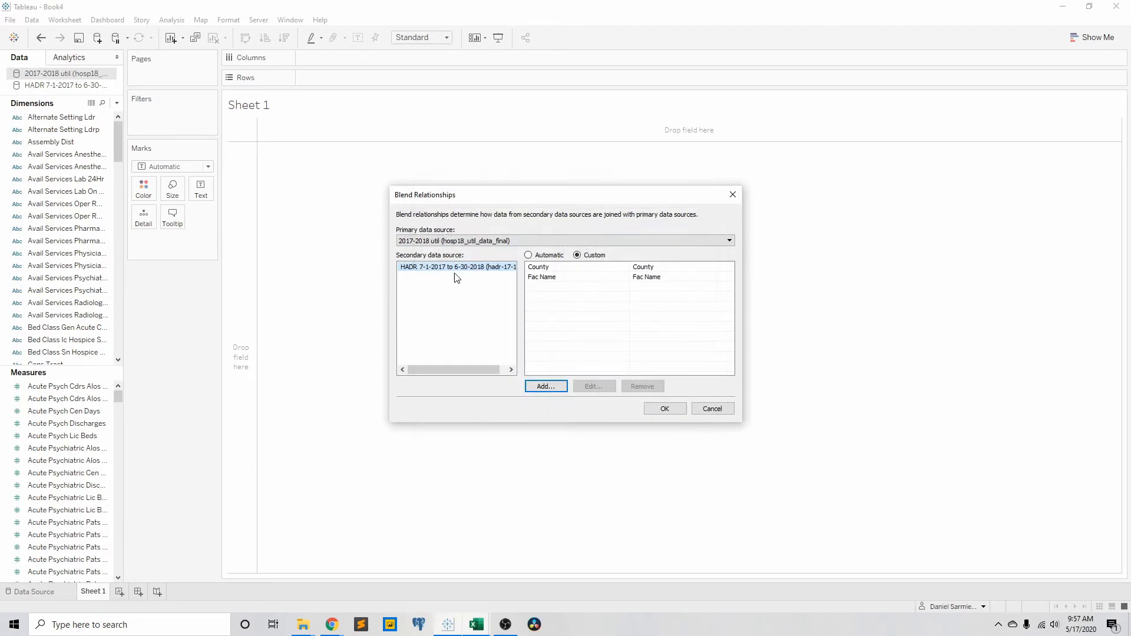
click(732, 197)
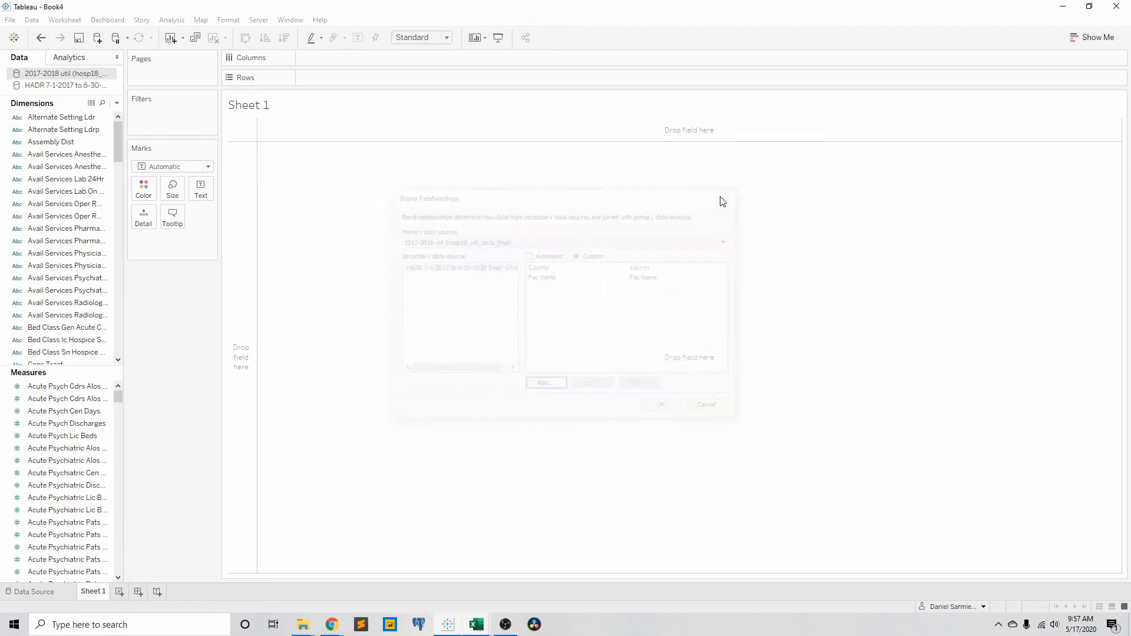
Check the data type of the Fac No column in the HADR 7-1-2017 to 6-30-2018 data source.
click(57, 86)
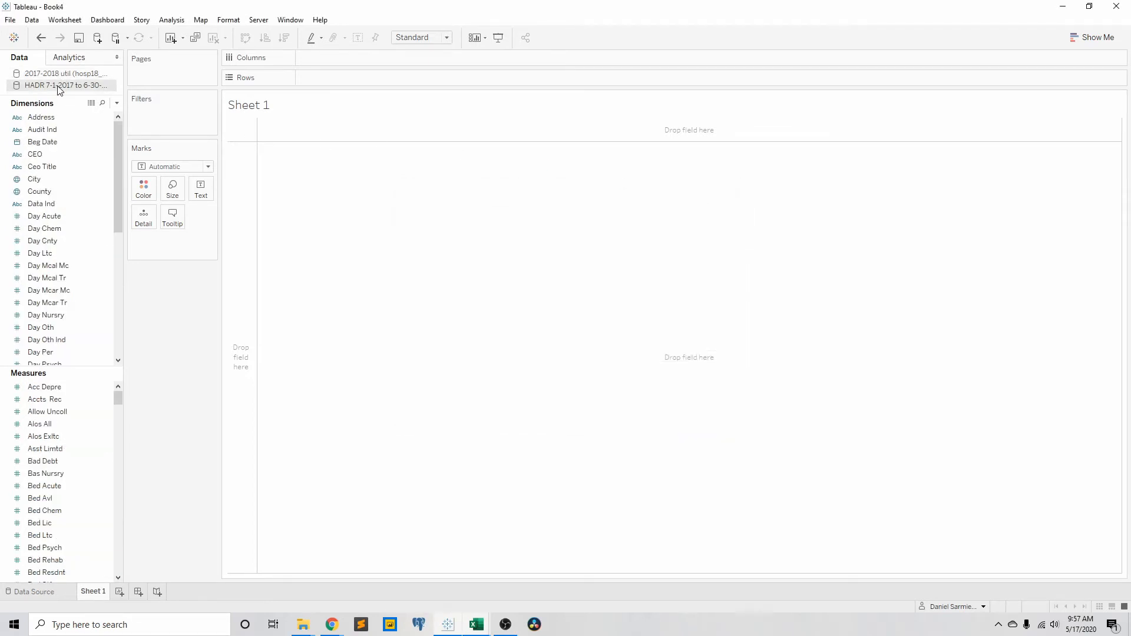
click(40, 590)
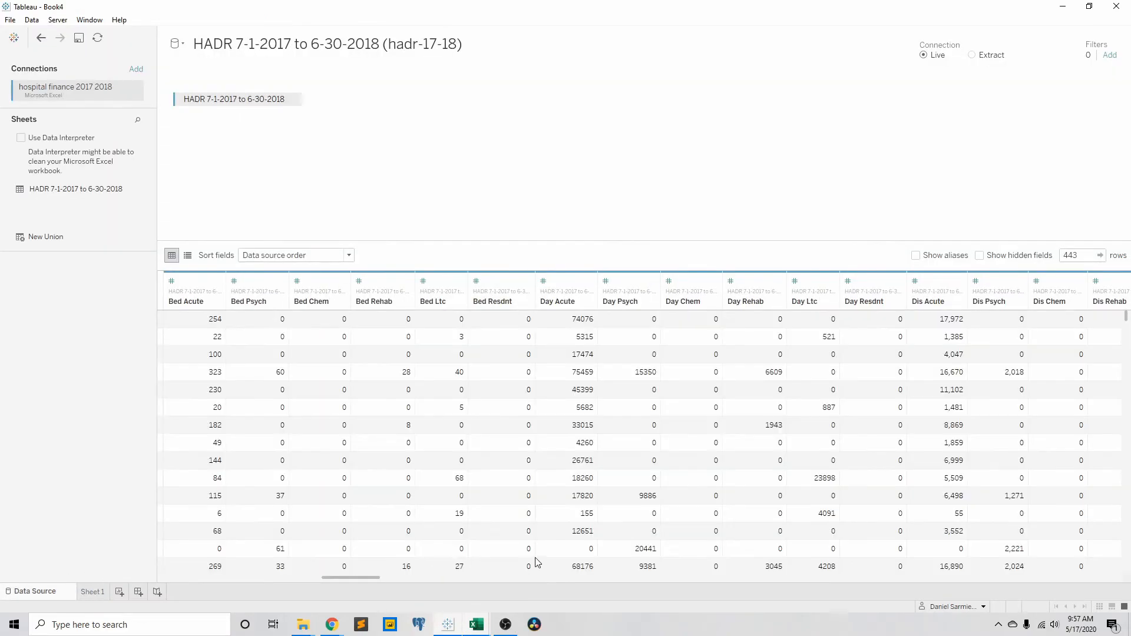
drag(353, 579, 172, 580)
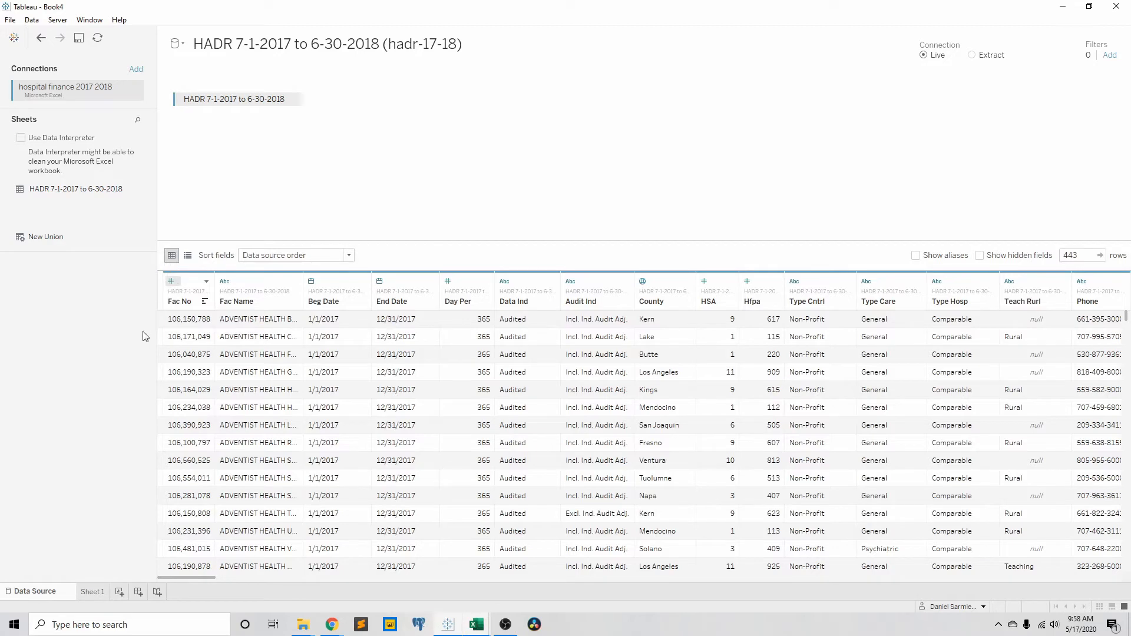
On Sheet 1, convert the HADR data source's Fac No field from a measure to a dimension.
click(86, 592)
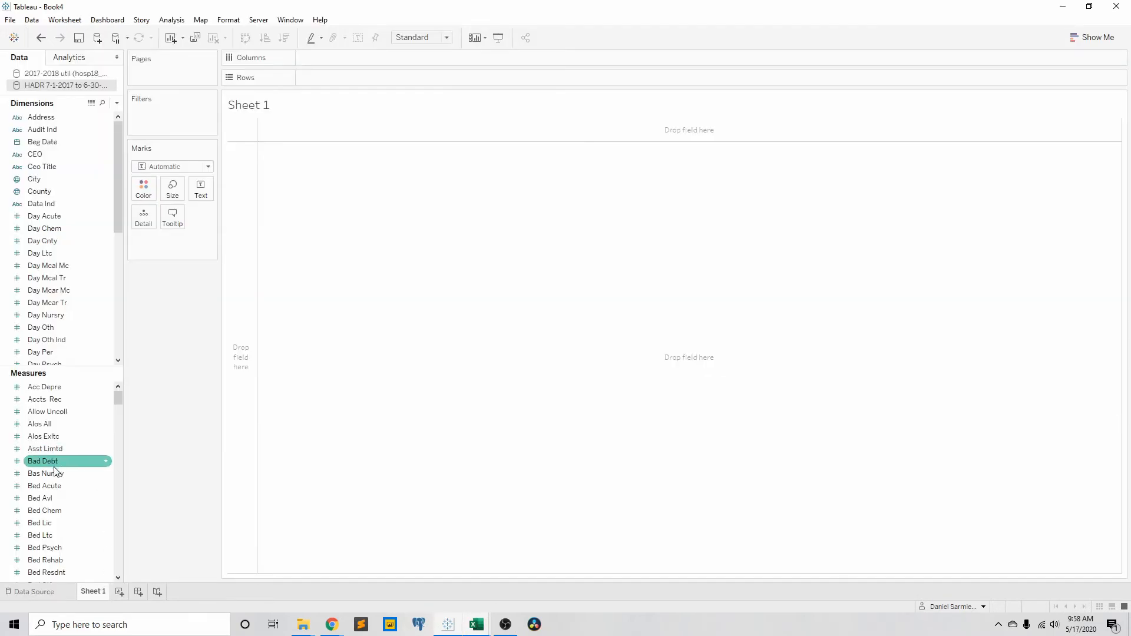
scroll(52, 484, down, 15)
scroll(51, 483, down, 10)
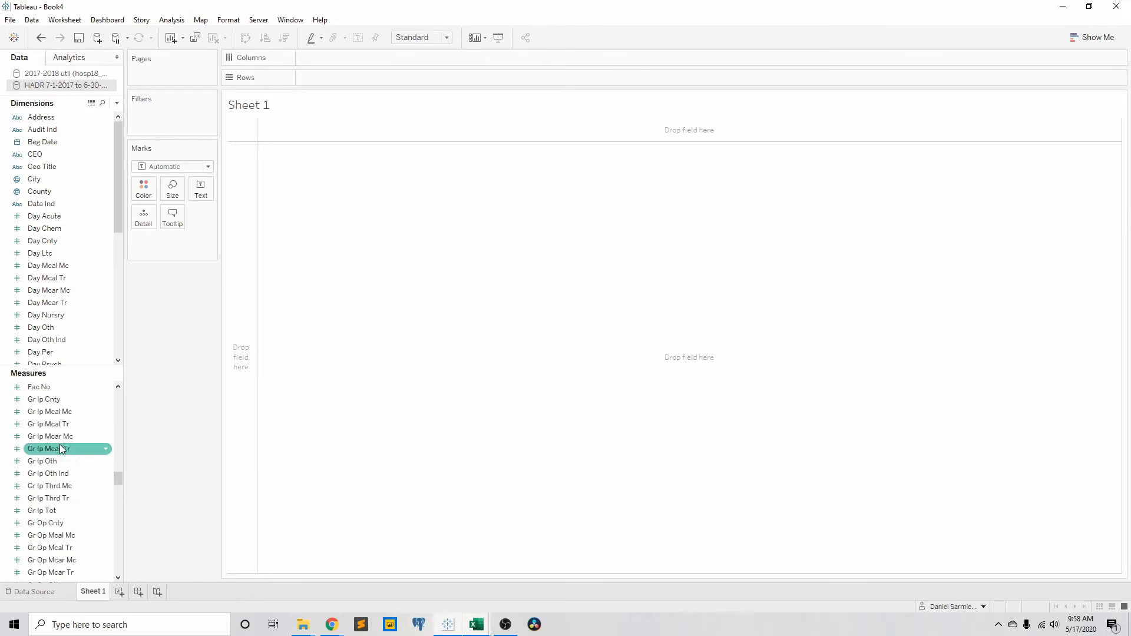
scroll(43, 422, up, 4)
drag(42, 421, 96, 235)
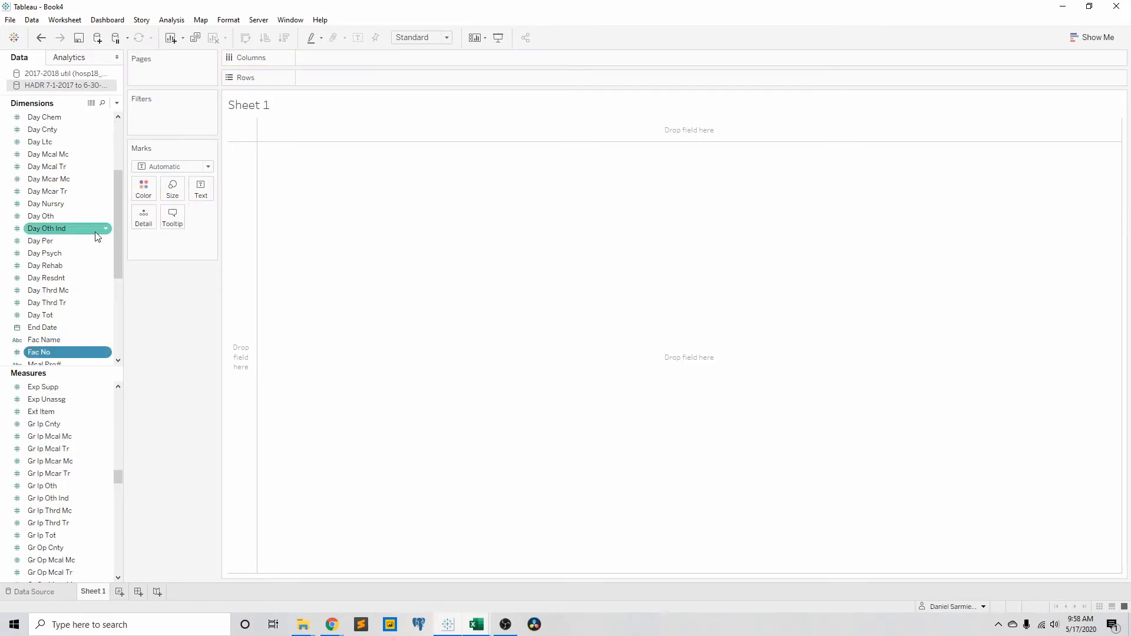
Customize the blend relationship between HADR and 2017-2018 util by removing County and Fac Name, linking only on Fac No.
click(31, 19)
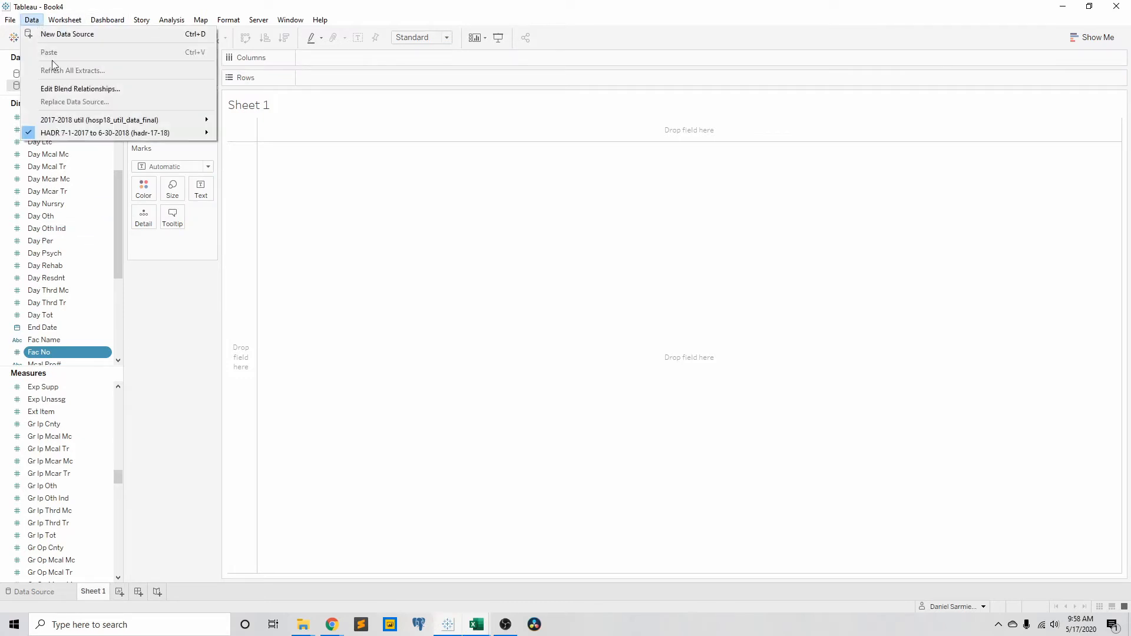
click(79, 89)
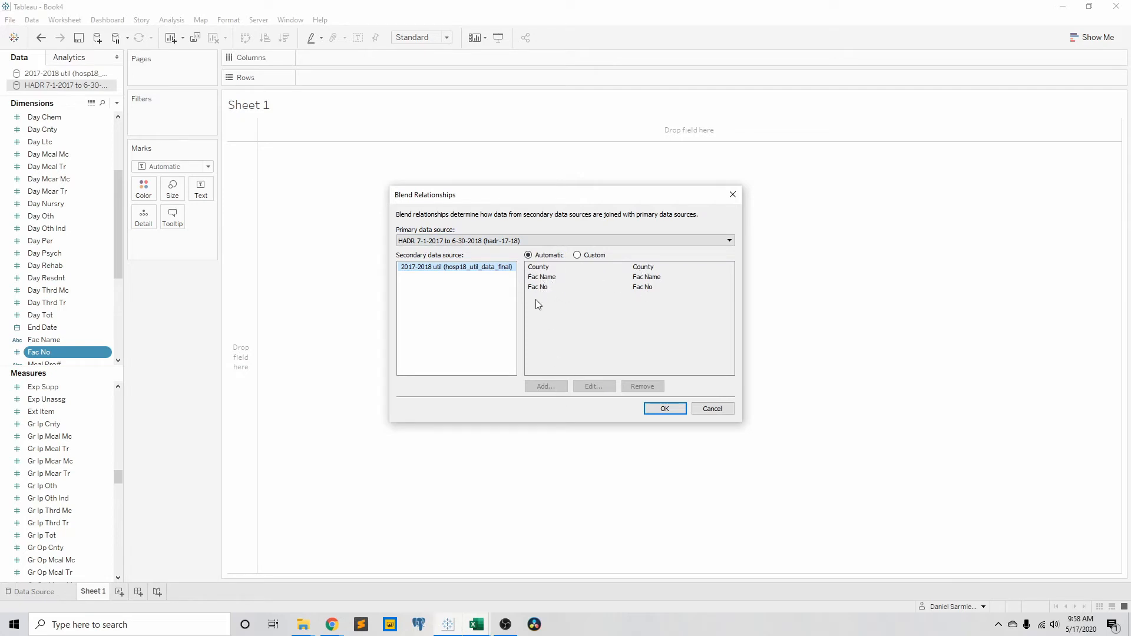
click(587, 256)
click(540, 268)
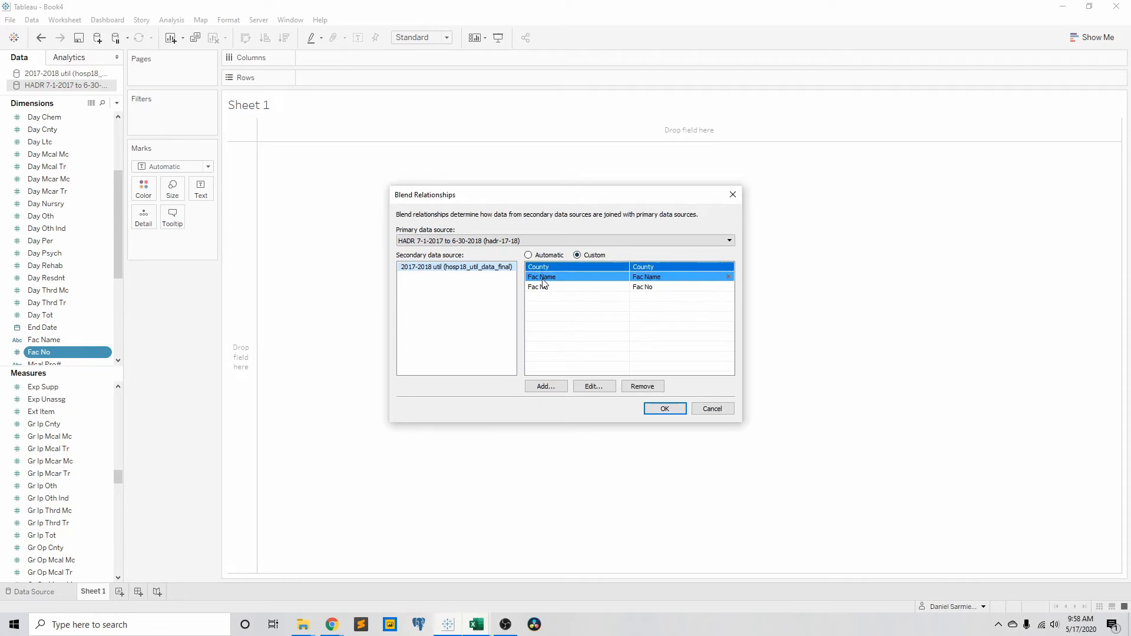
ctrl+click(560, 277)
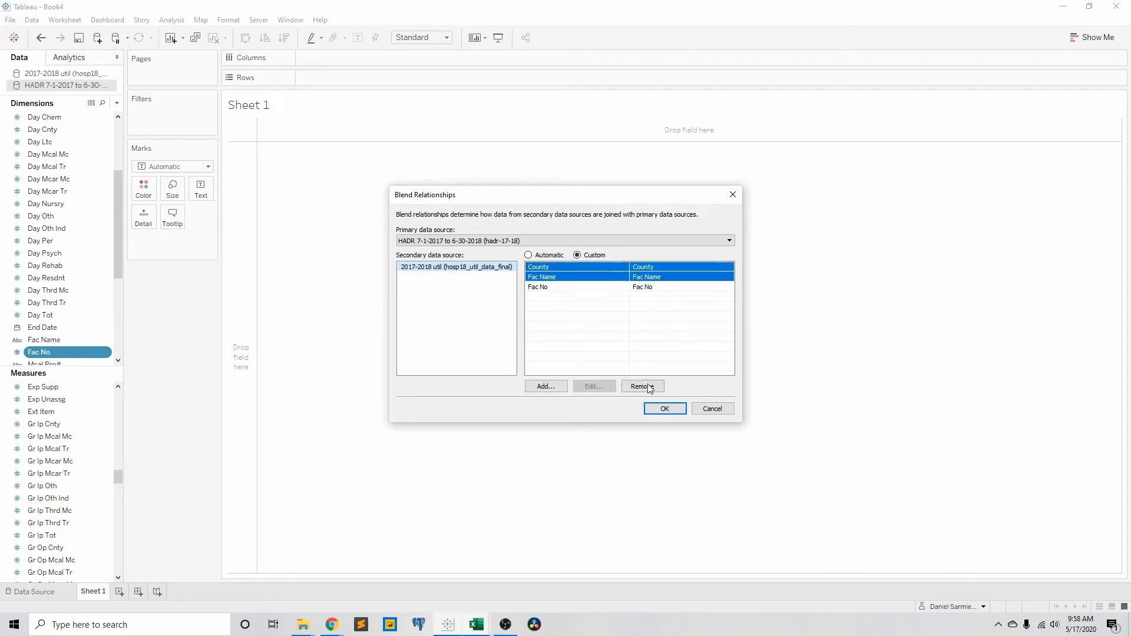
click(642, 386)
click(585, 270)
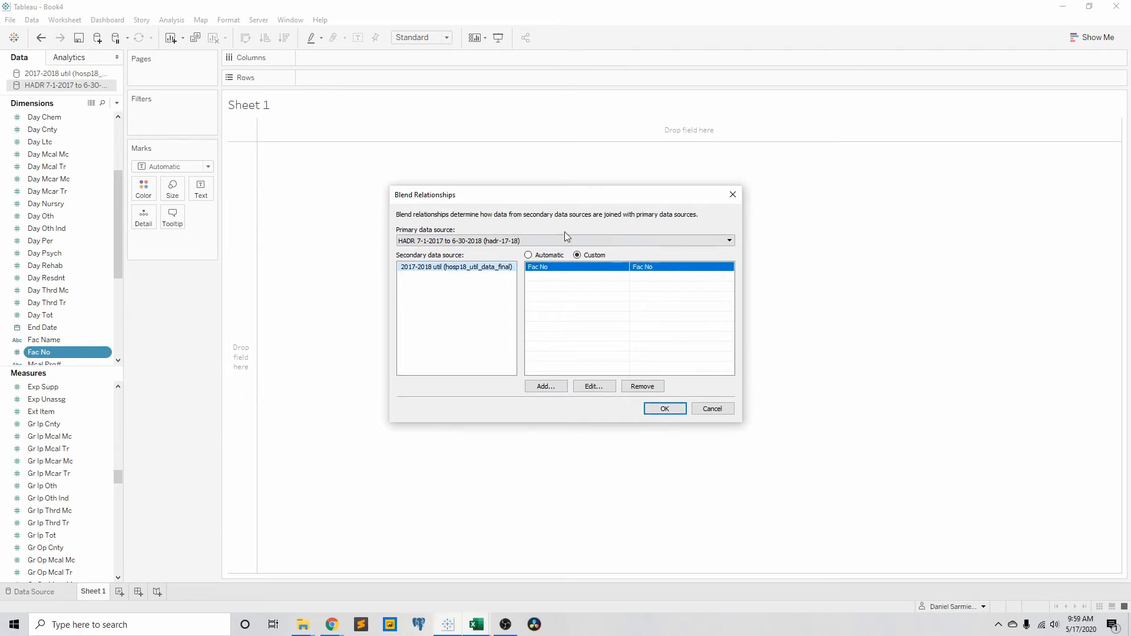
click(665, 409)
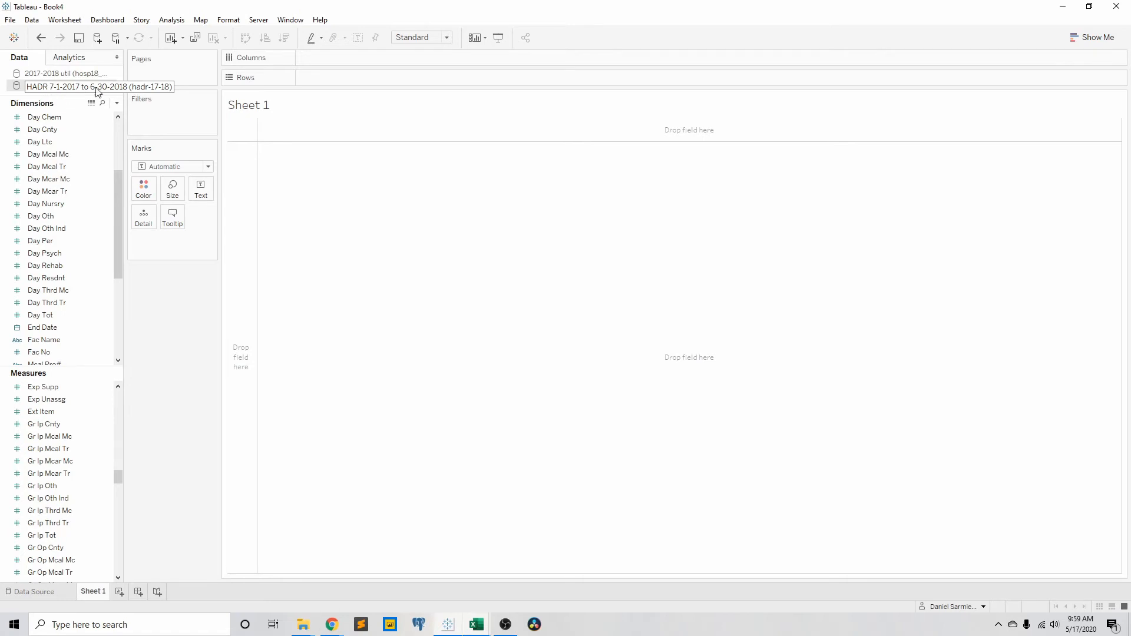
Rename the HADR 7-1-2017 to 6-30-2018 data source as "Finance 17 18".
right_click(66, 86)
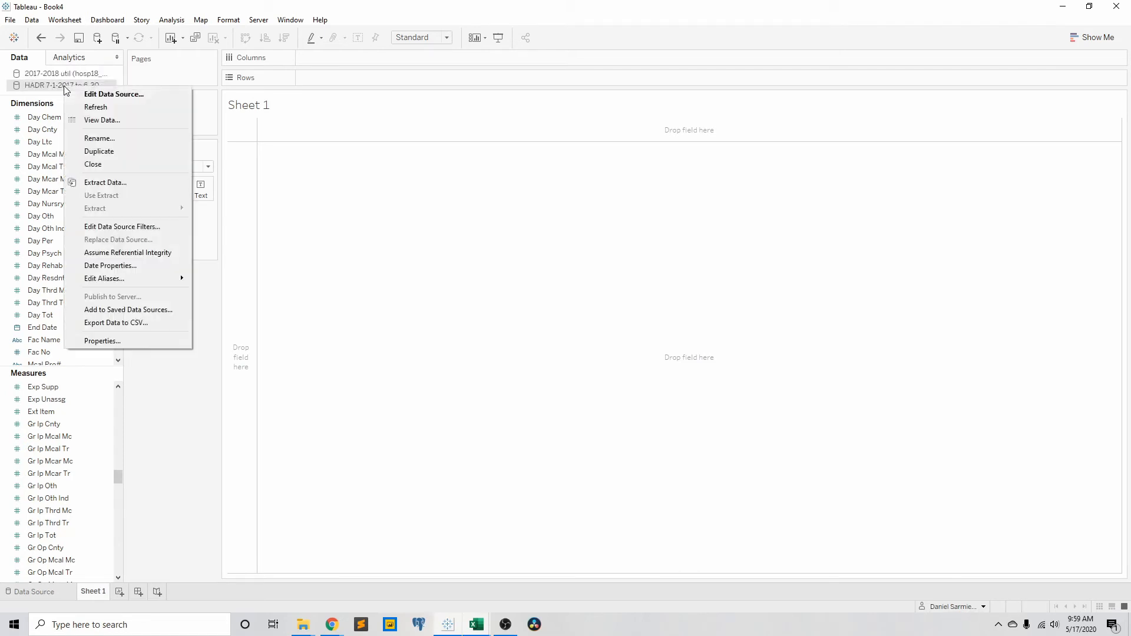
click(109, 138)
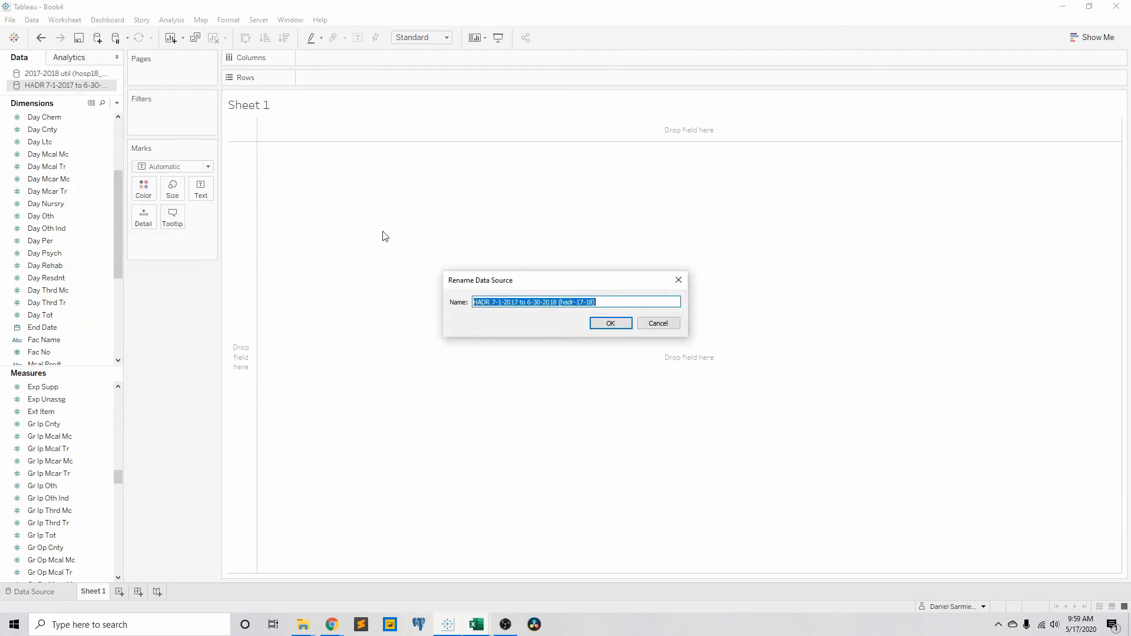
text(Finance 17 18)
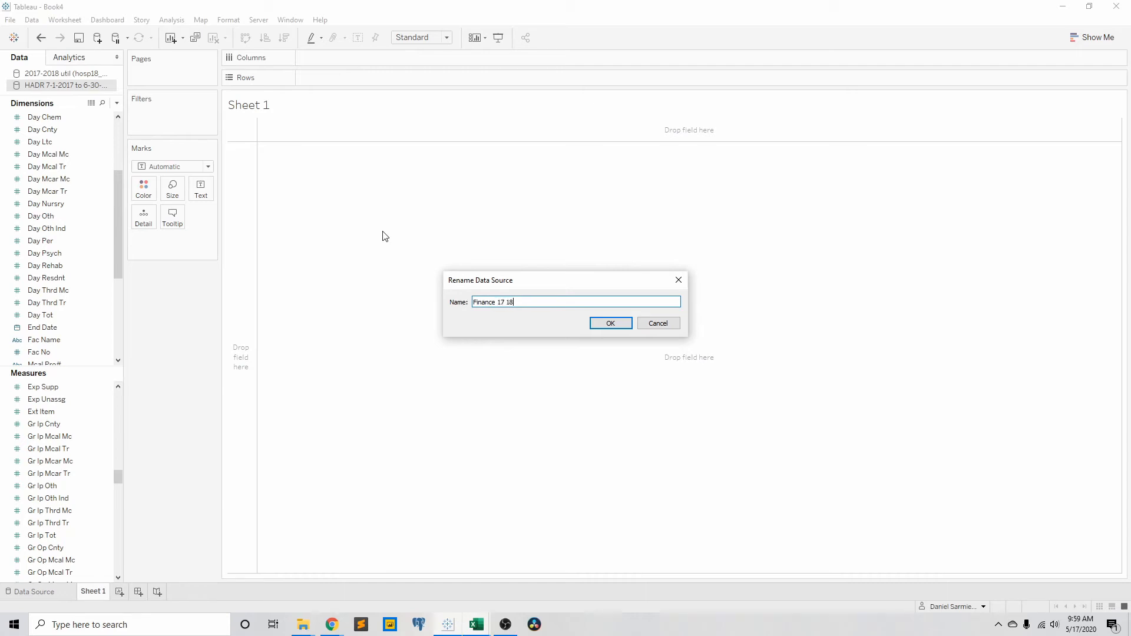
key(Return)
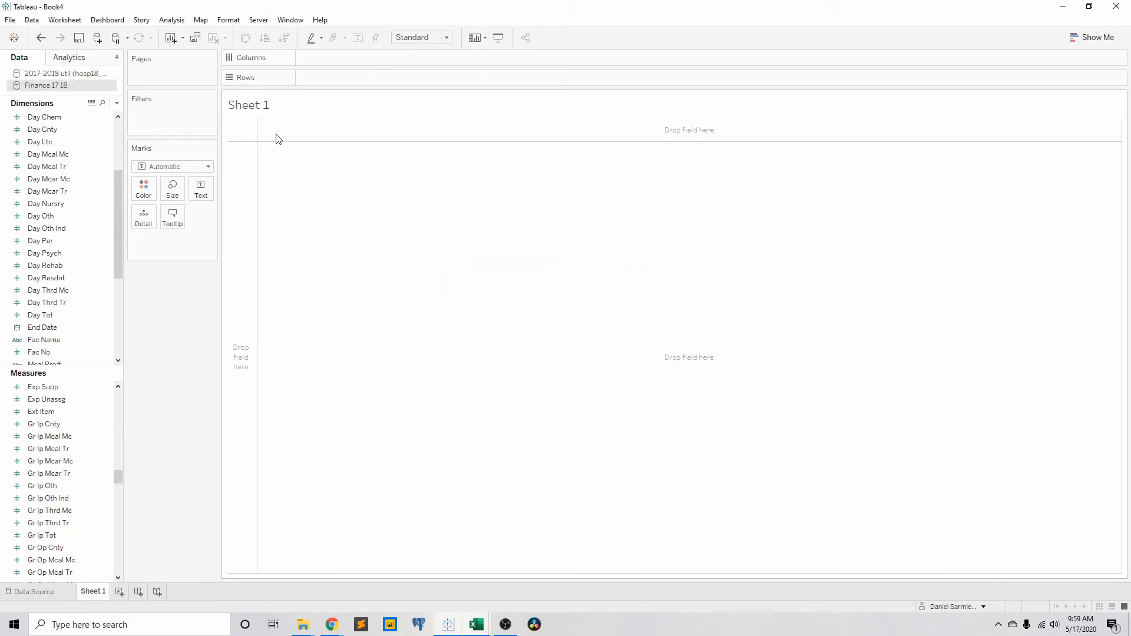
Rename the 2017-2018 util data source as "Utilization 17 18".
click(73, 73)
right_click(74, 74)
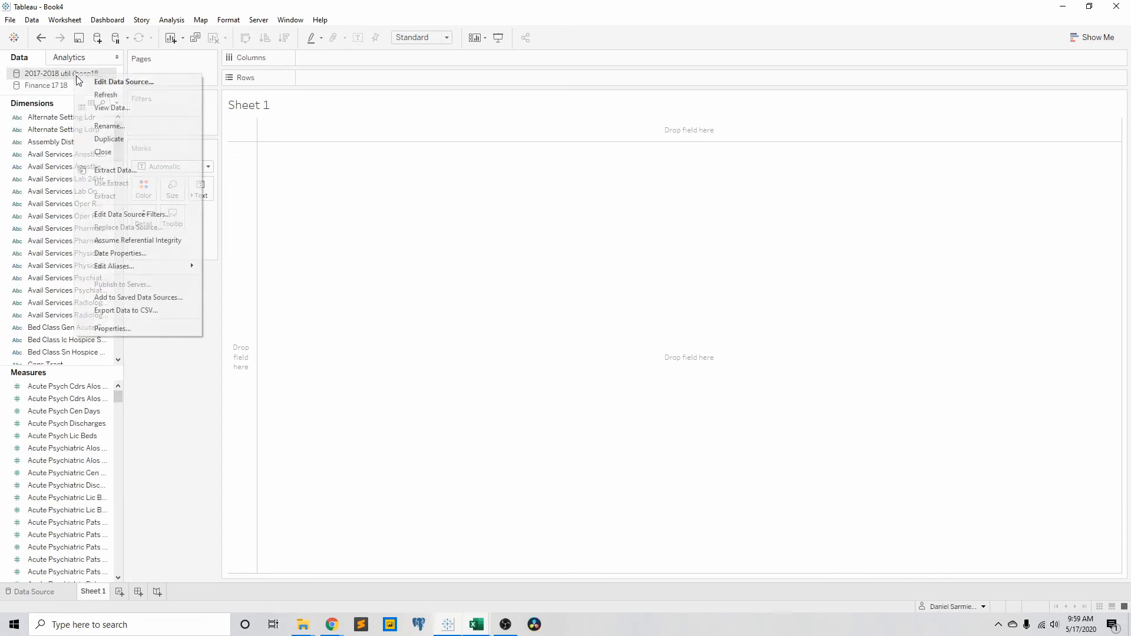
click(116, 123)
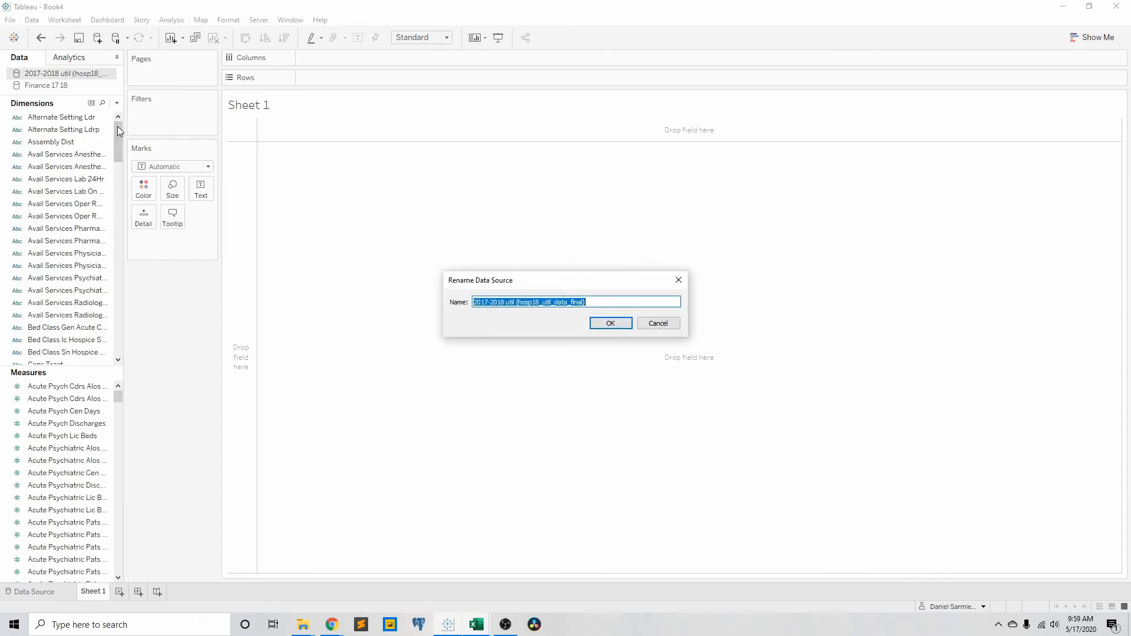
text(Utlization)
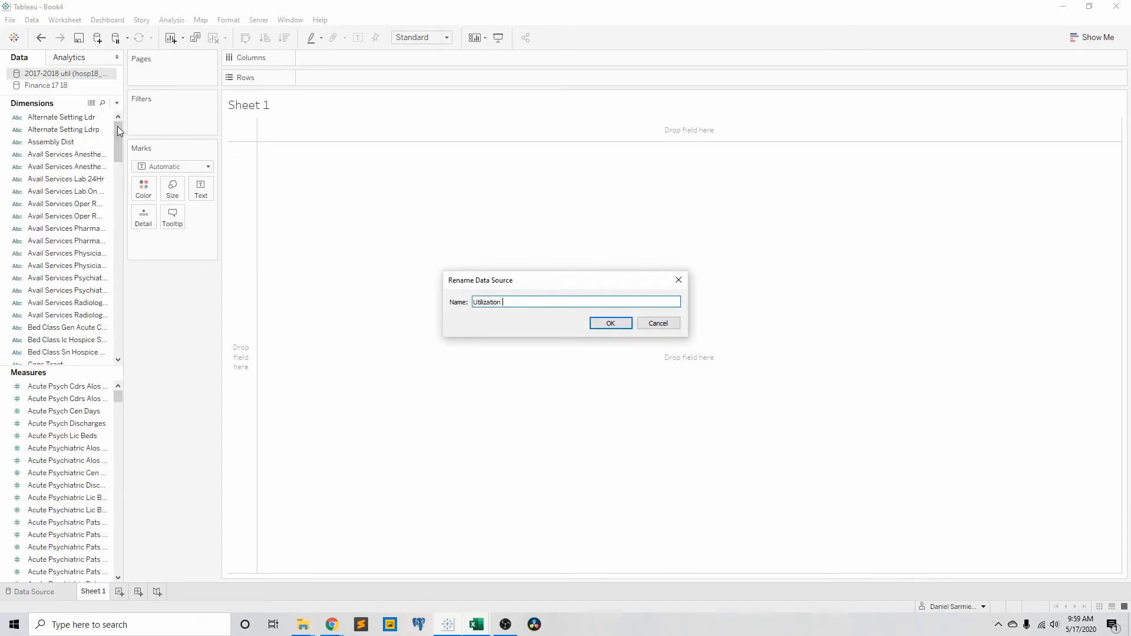
text(tilization 17 18)
key(Return)
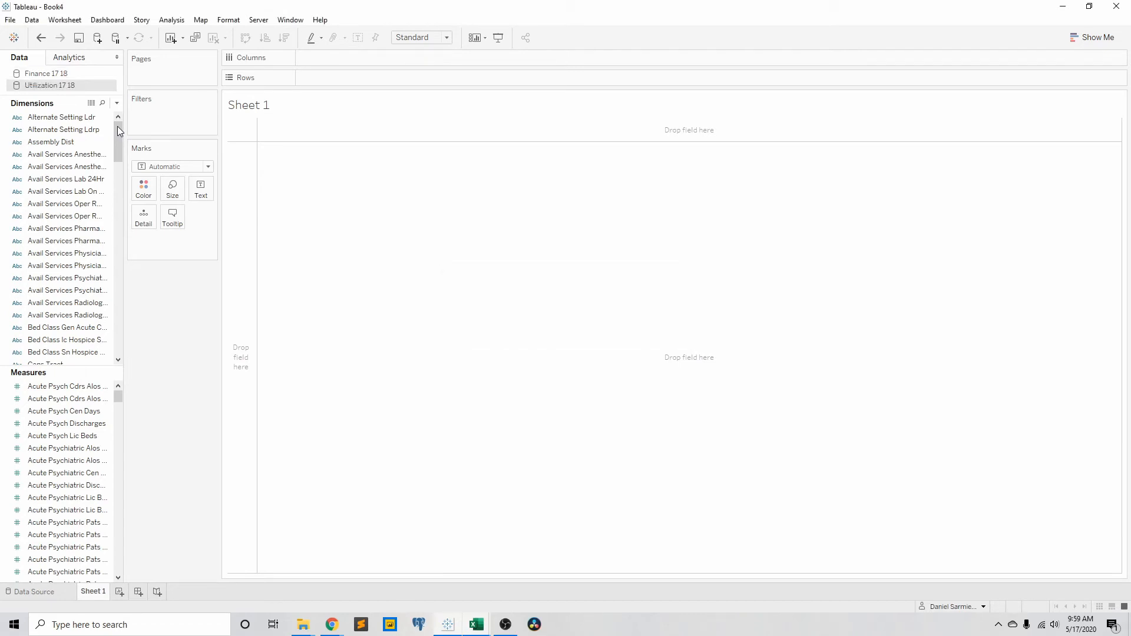
Filter Sheet 1 by the Finance 17 18 data source's Fac Name field, keeping only CEDARS-SINAI MEDICAL CENTER.
click(59, 75)
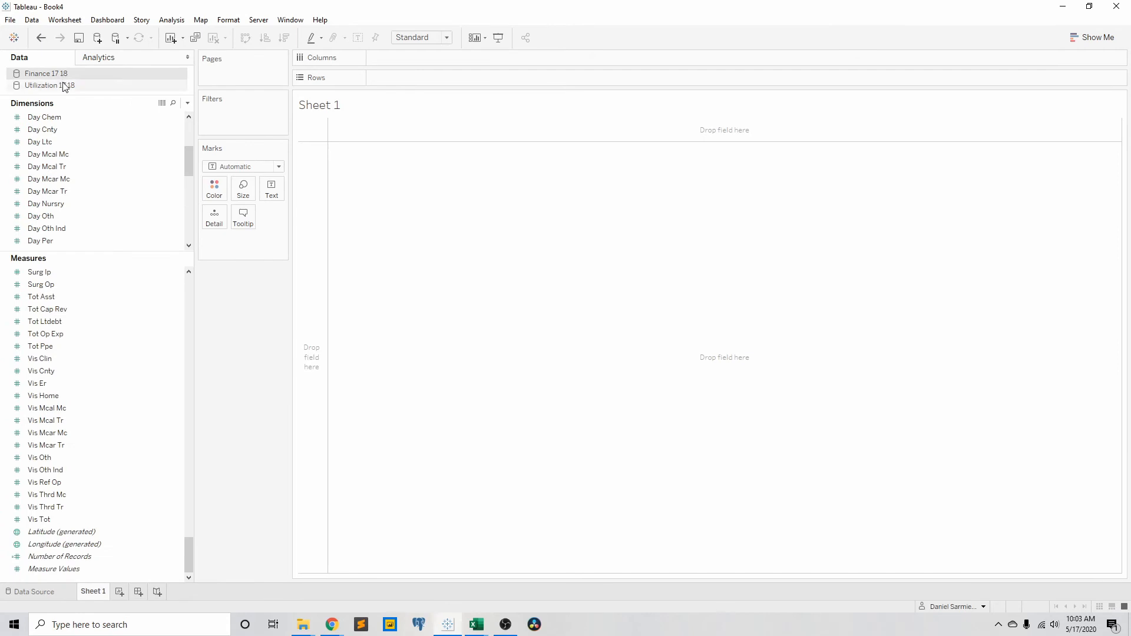
click(67, 87)
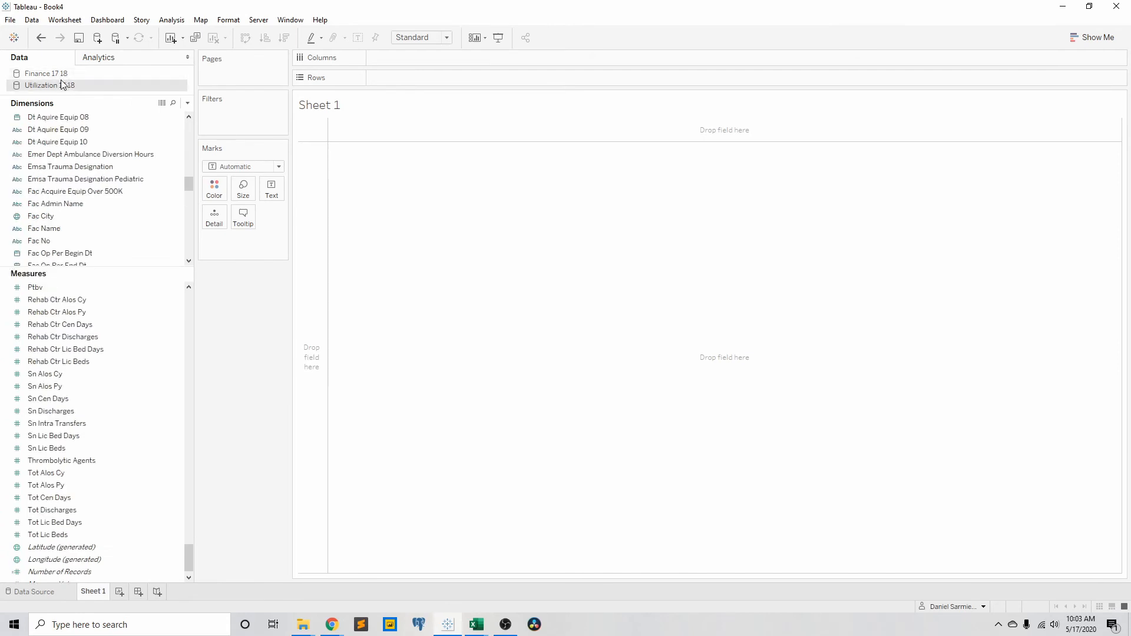
click(67, 75)
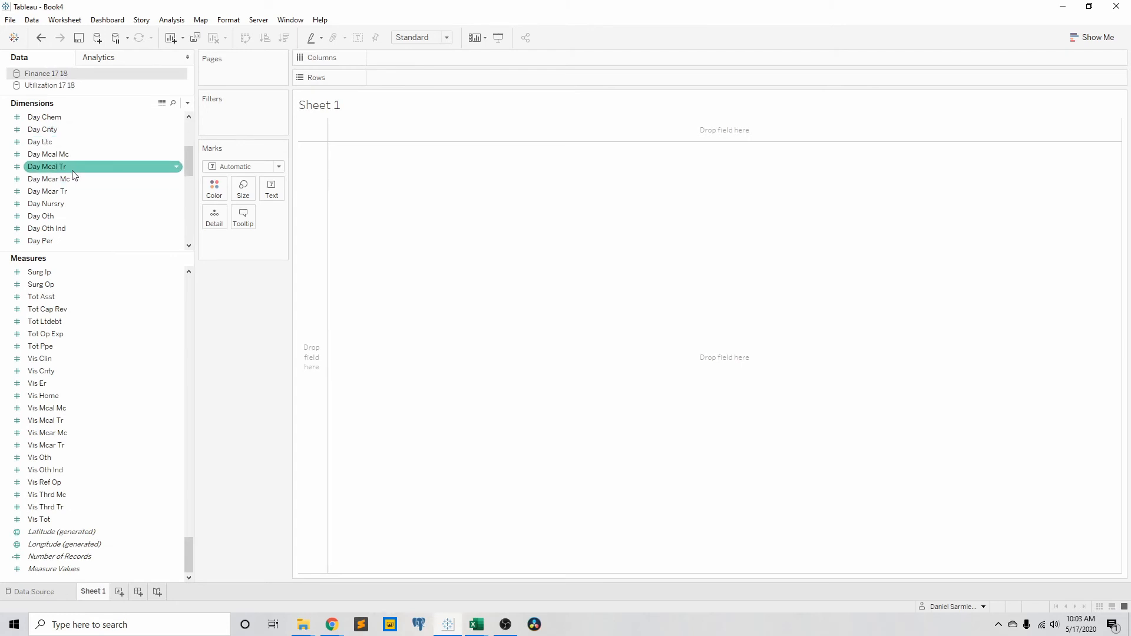
scroll(69, 168, up, 3)
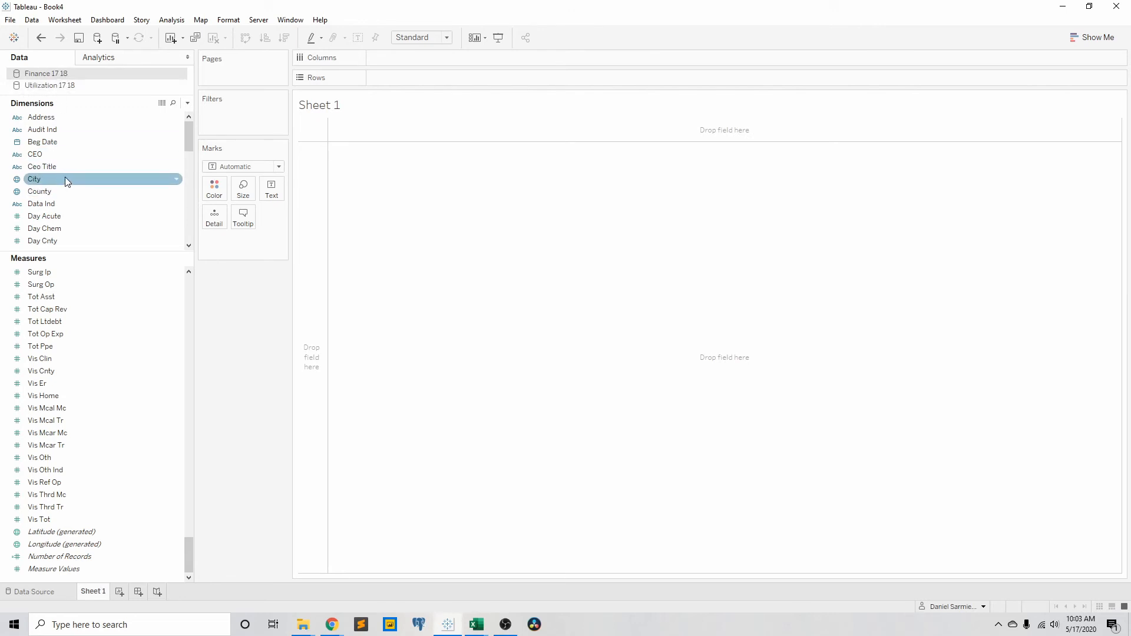
scroll(72, 200, down, 2)
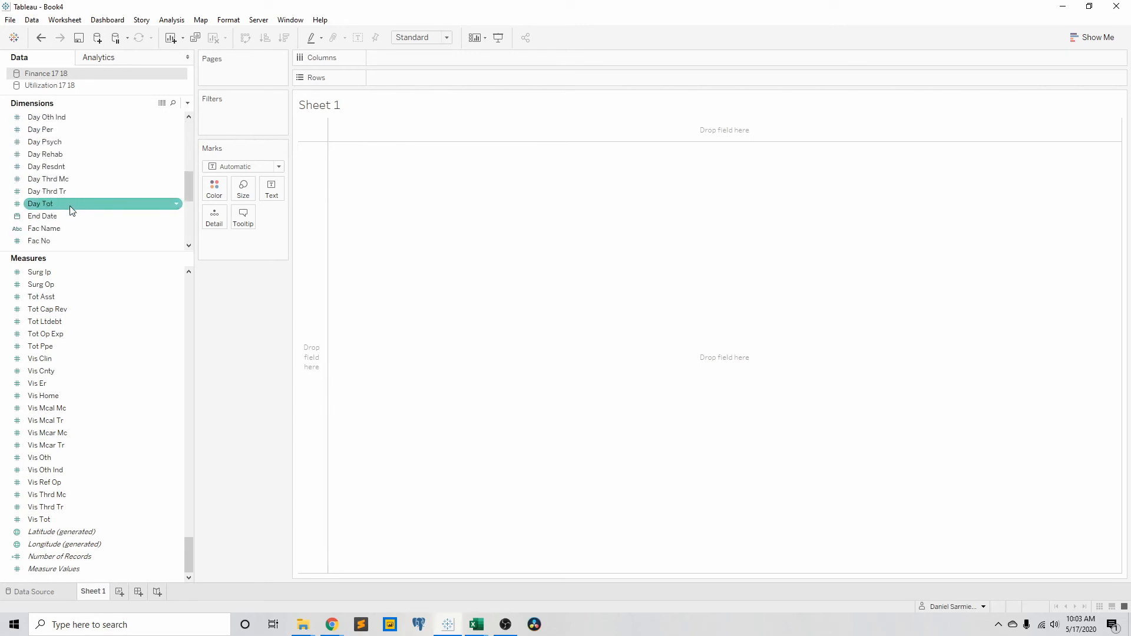
drag(66, 228, 234, 118)
scroll(573, 277, down, 12)
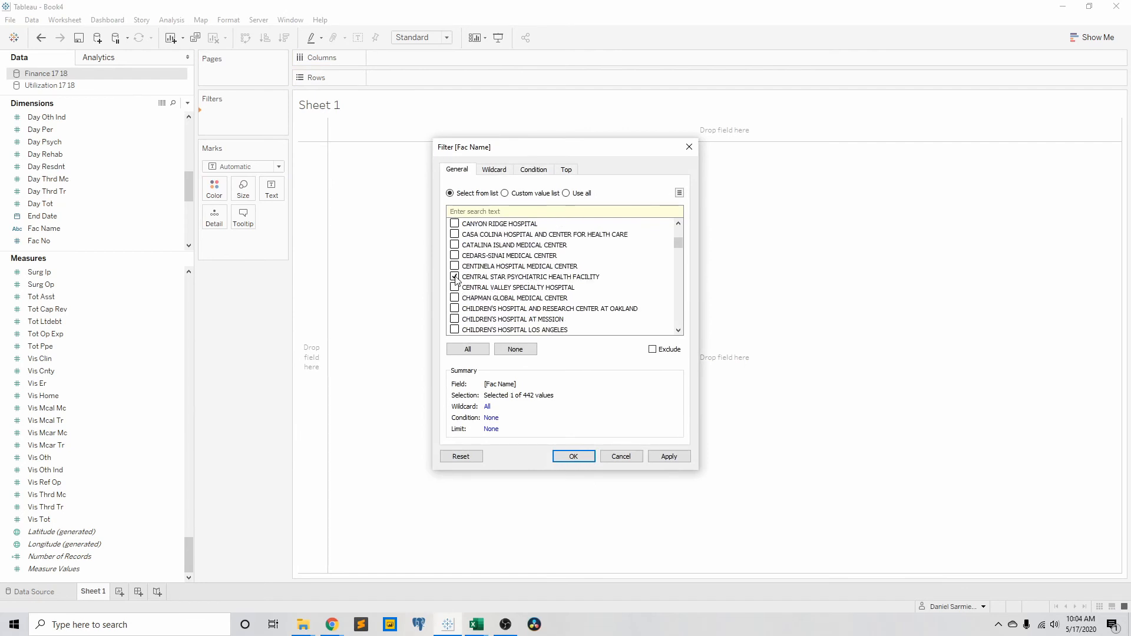
click(455, 277)
click(455, 255)
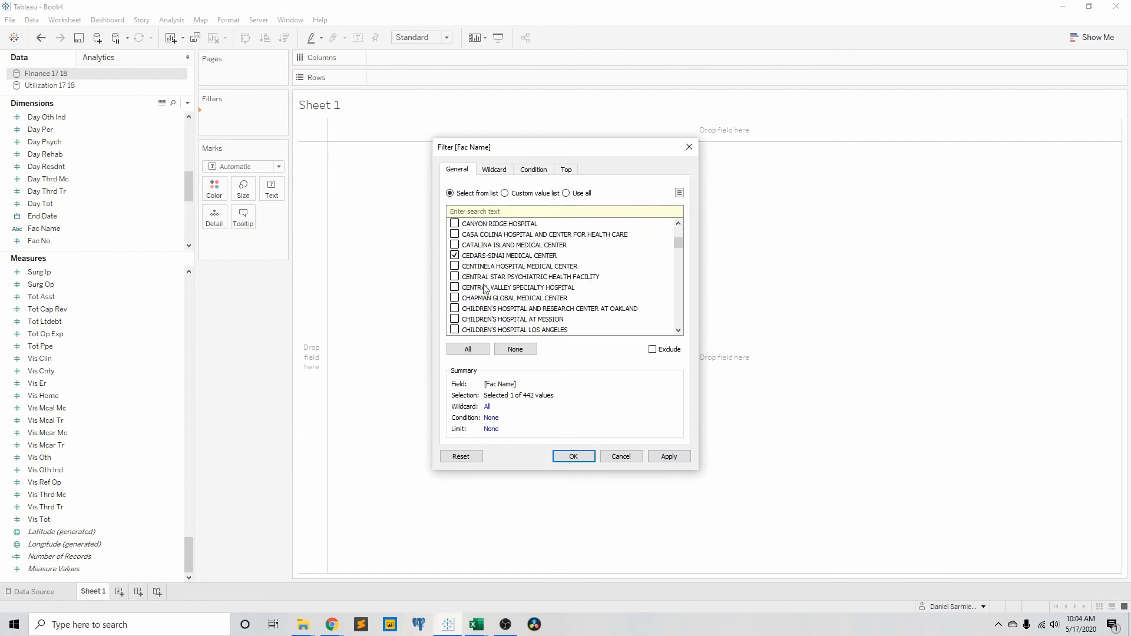
click(570, 453)
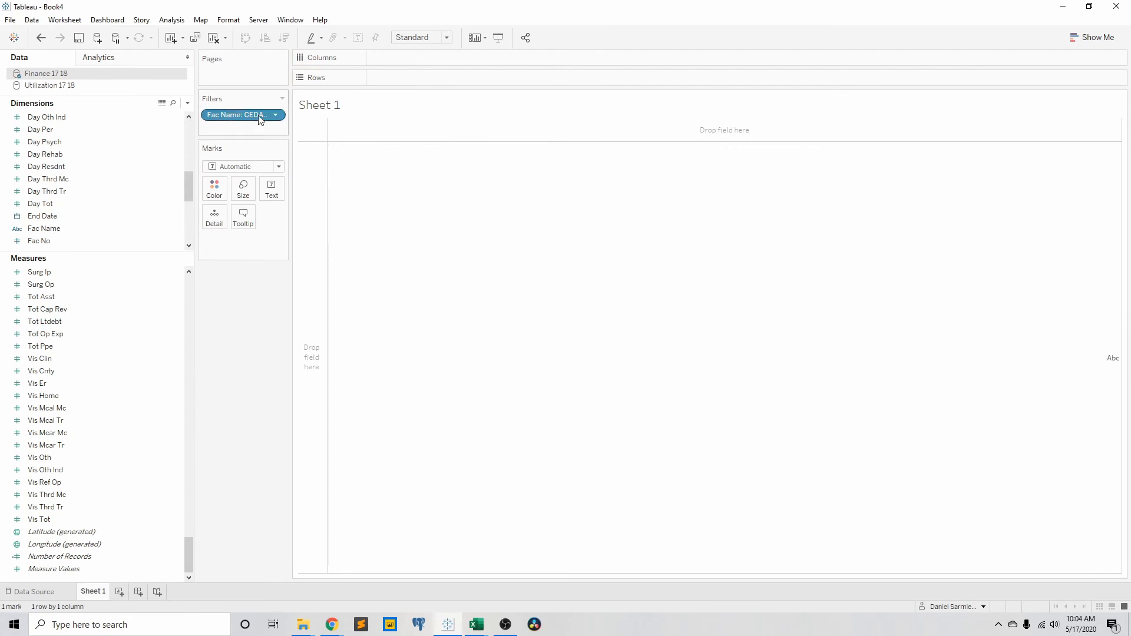
Build a bar chart with Fac Name as rows and the Finance 17 18 measure Tot Cap Rev as columns.
drag(257, 114, 453, 77)
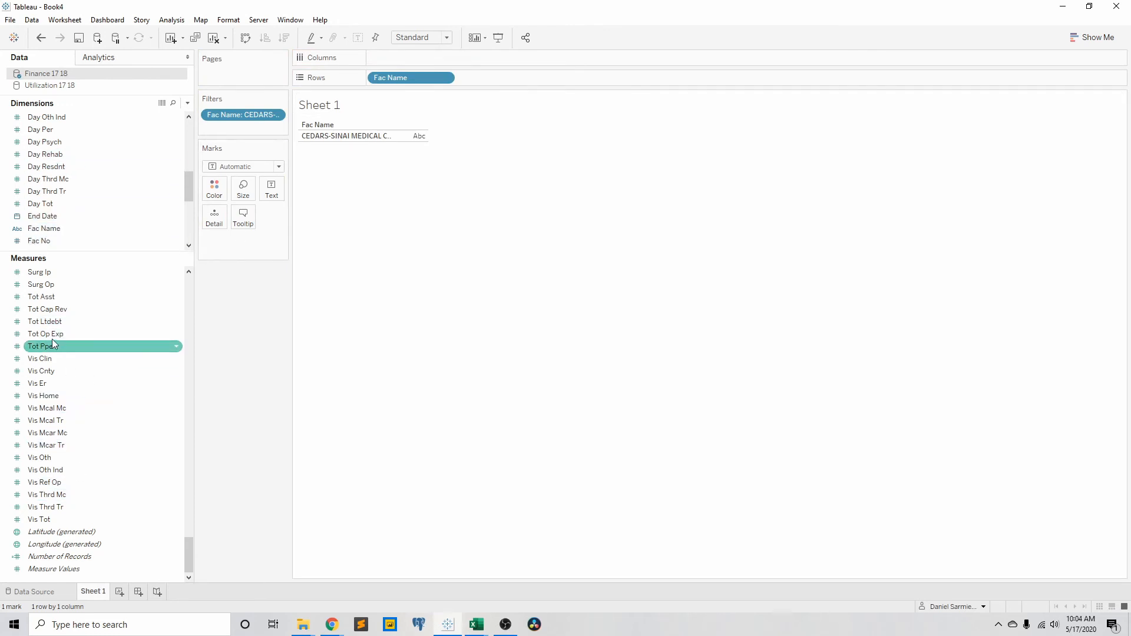
drag(52, 308, 418, 58)
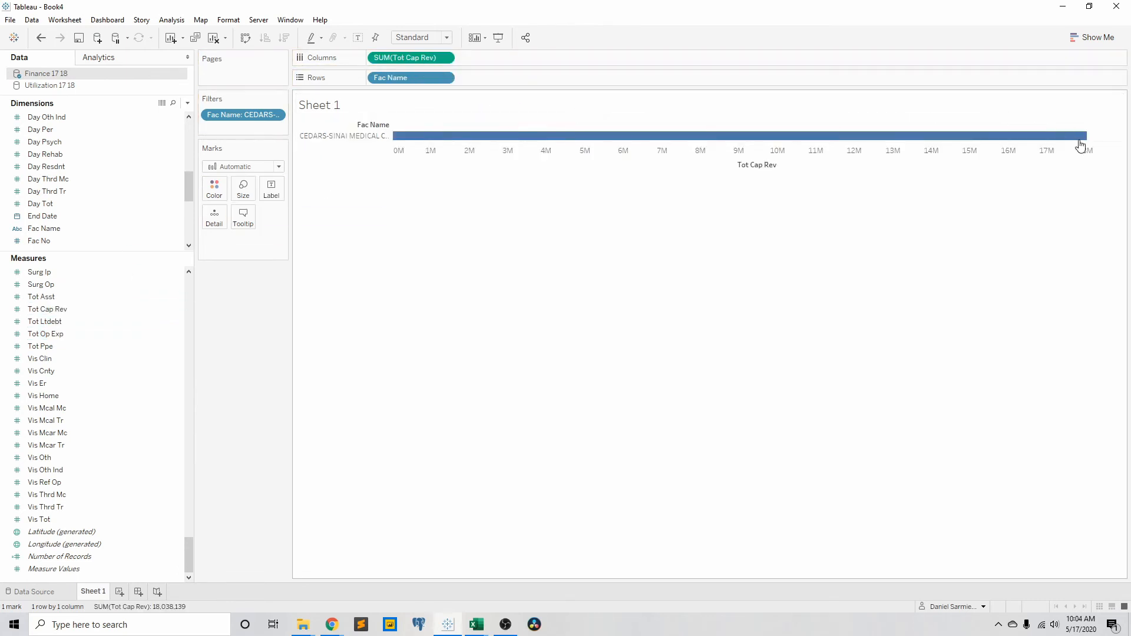
mouse_move(1079, 141)
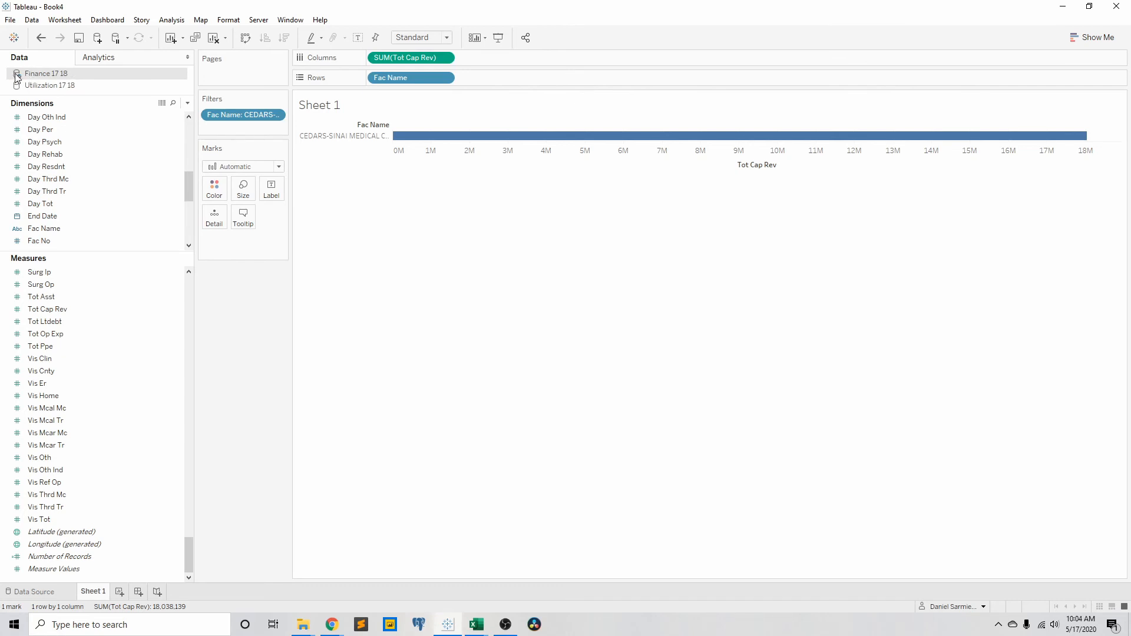
Add the Tot Discharges measure from the Utilization 17 18 data source to the rows, after Fac Name.
click(40, 86)
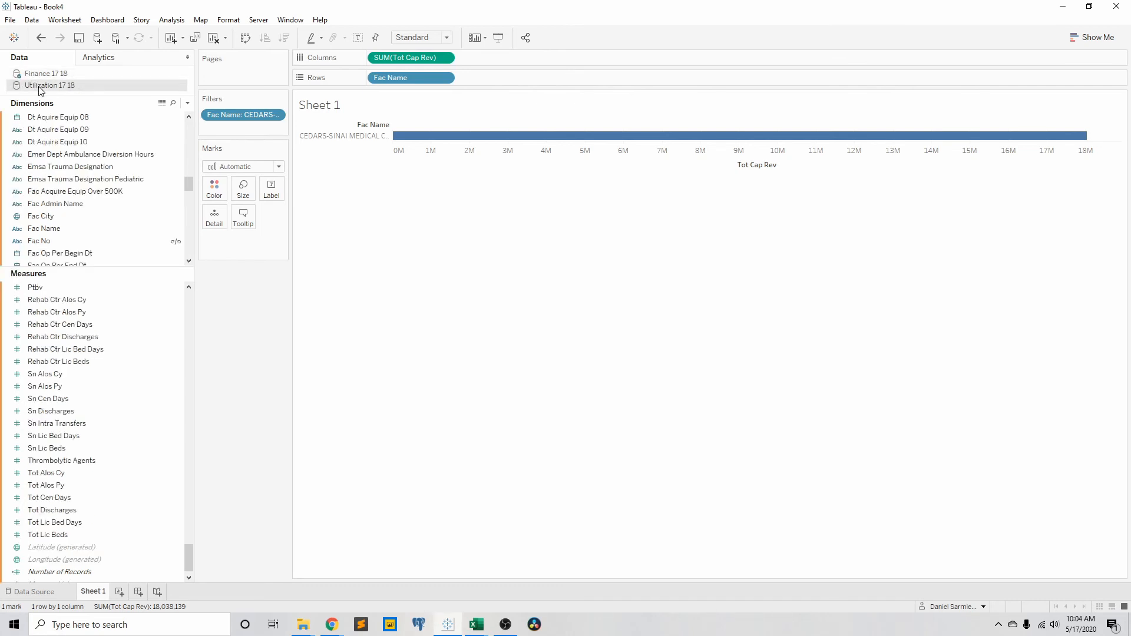
click(127, 387)
click(136, 397)
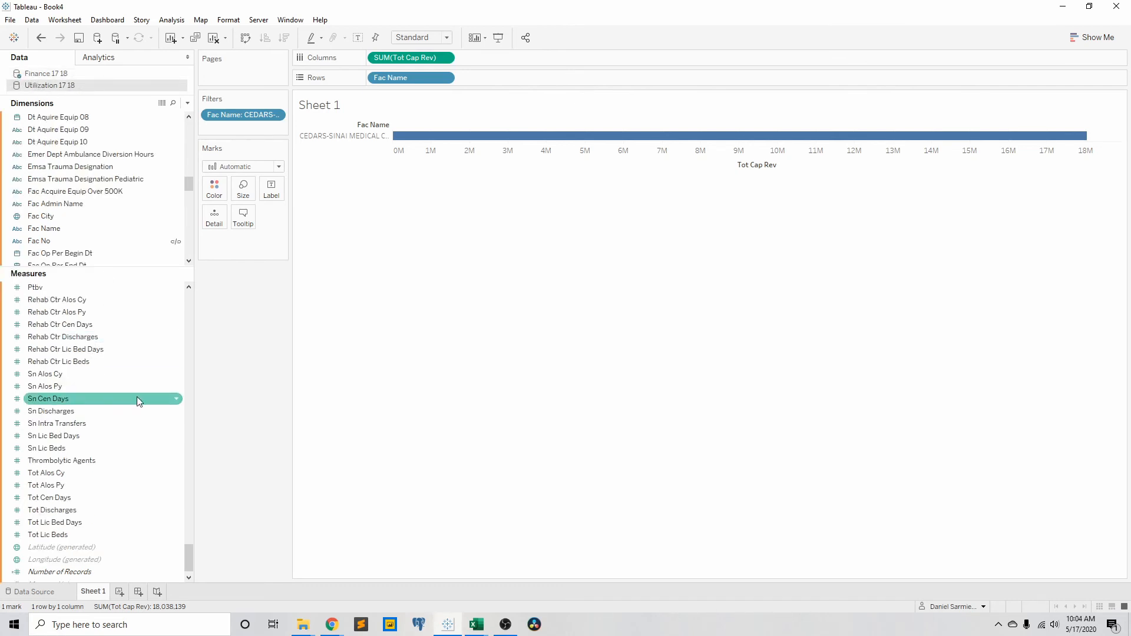
click(144, 423)
click(141, 411)
click(137, 365)
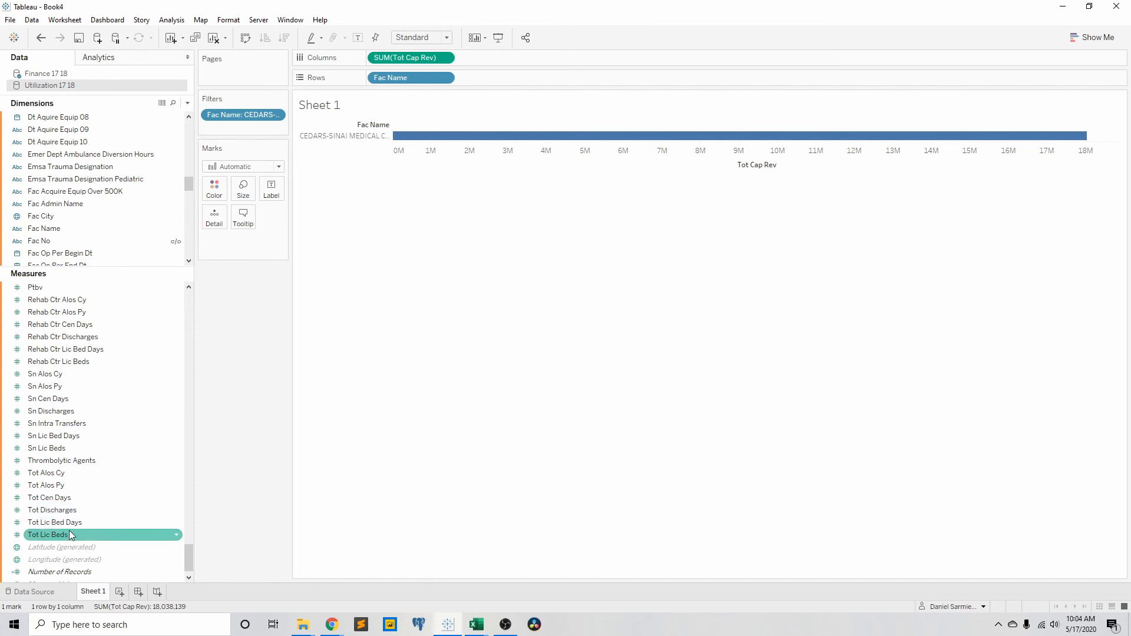
drag(72, 517, 563, 79)
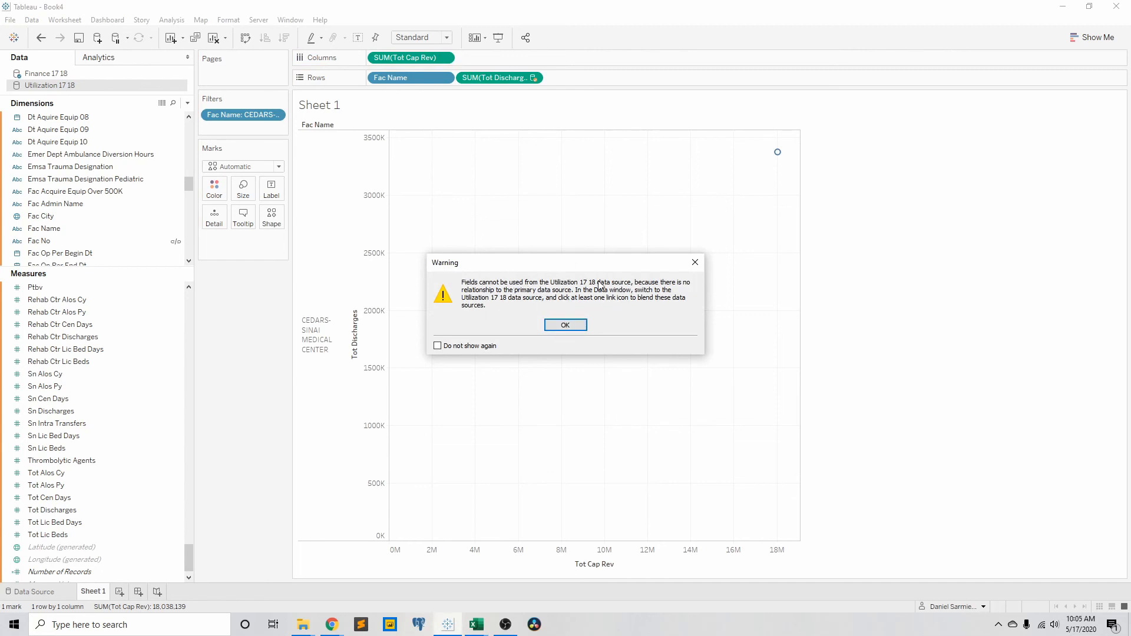
click(566, 326)
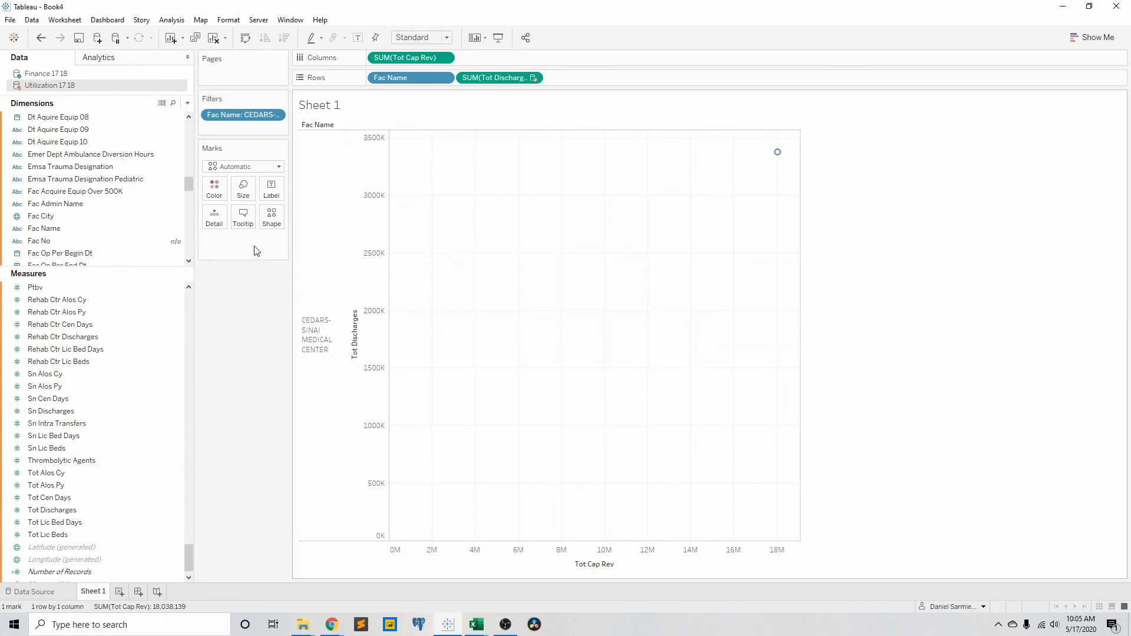
Activate the Fac No blend link in Utilization 17 18 and move Tot Discharges to the columns beside Tot Cap Rev.
click(176, 241)
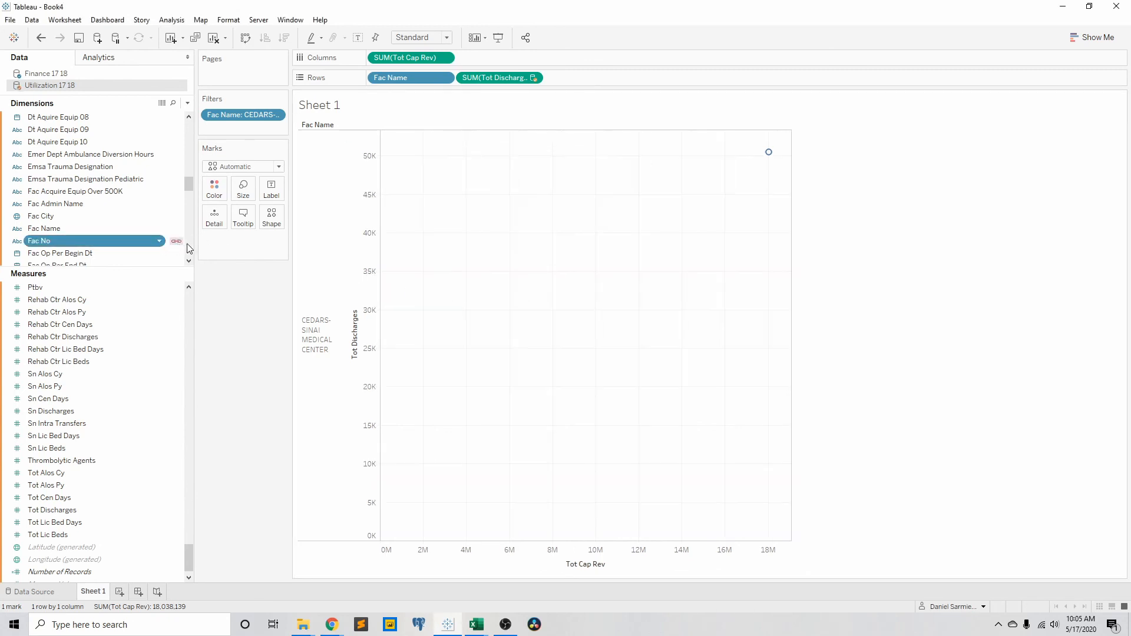
drag(491, 78, 499, 61)
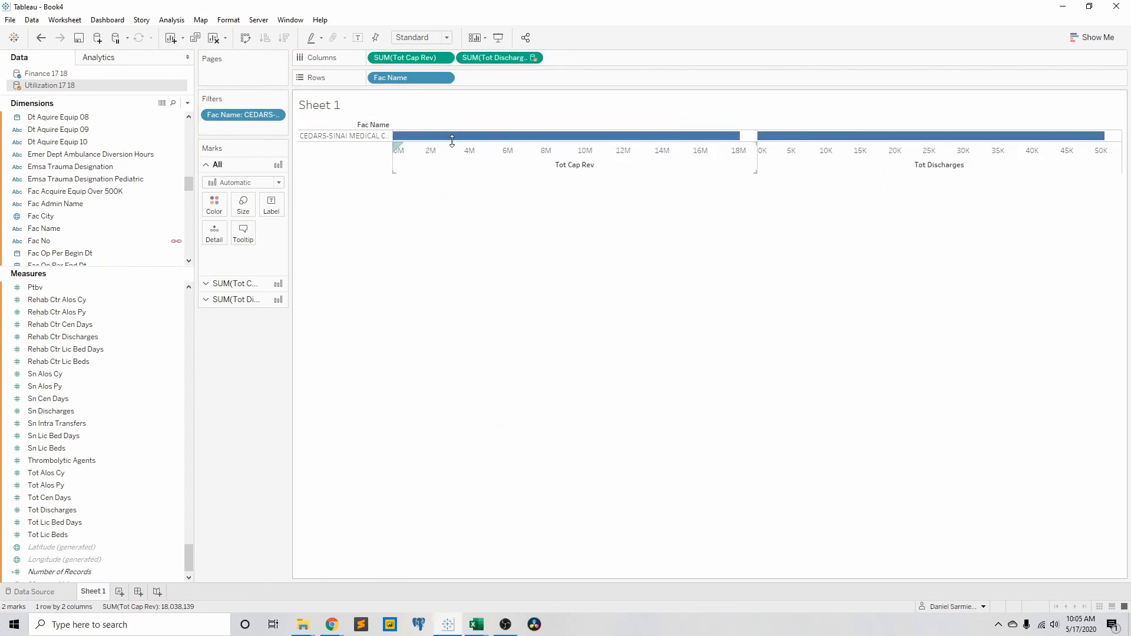
mouse_move(729, 143)
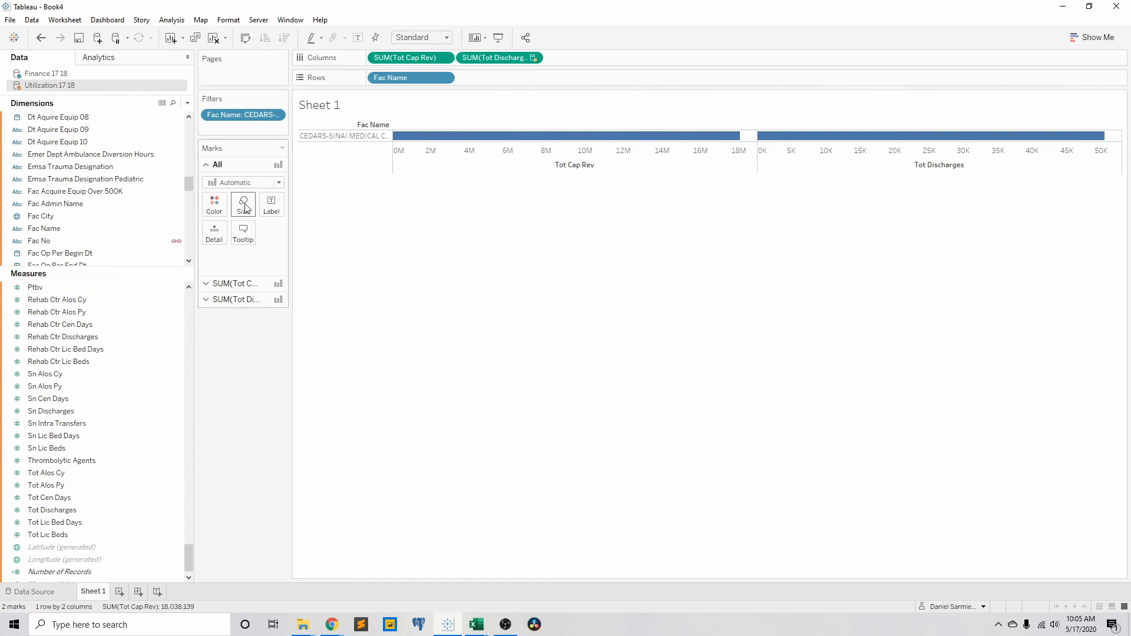
scroll(87, 188, up, 6)
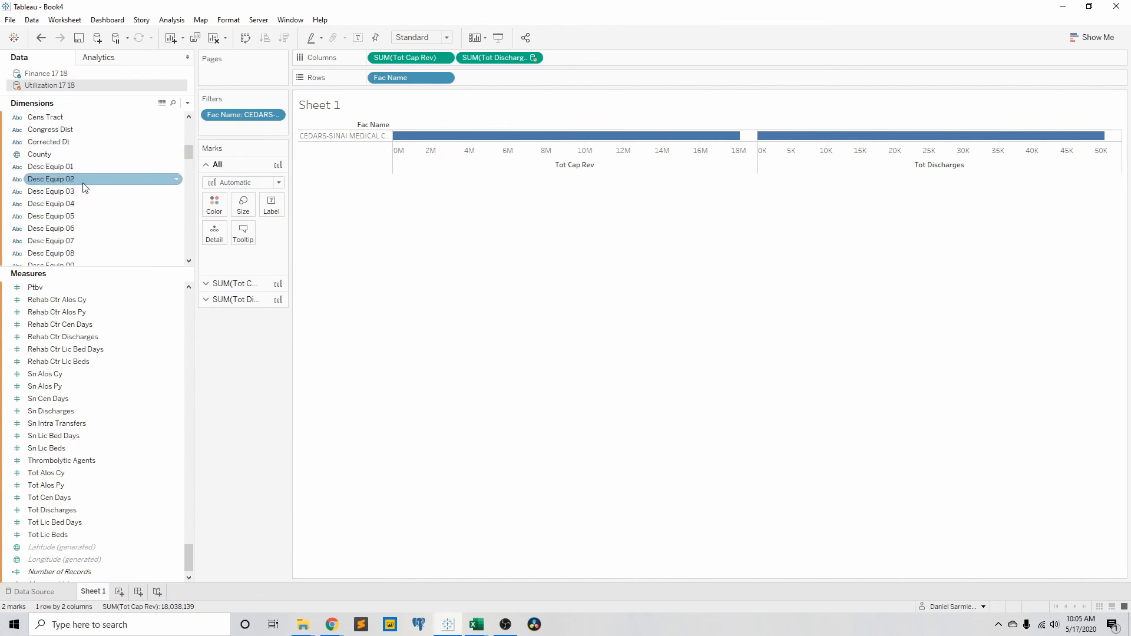